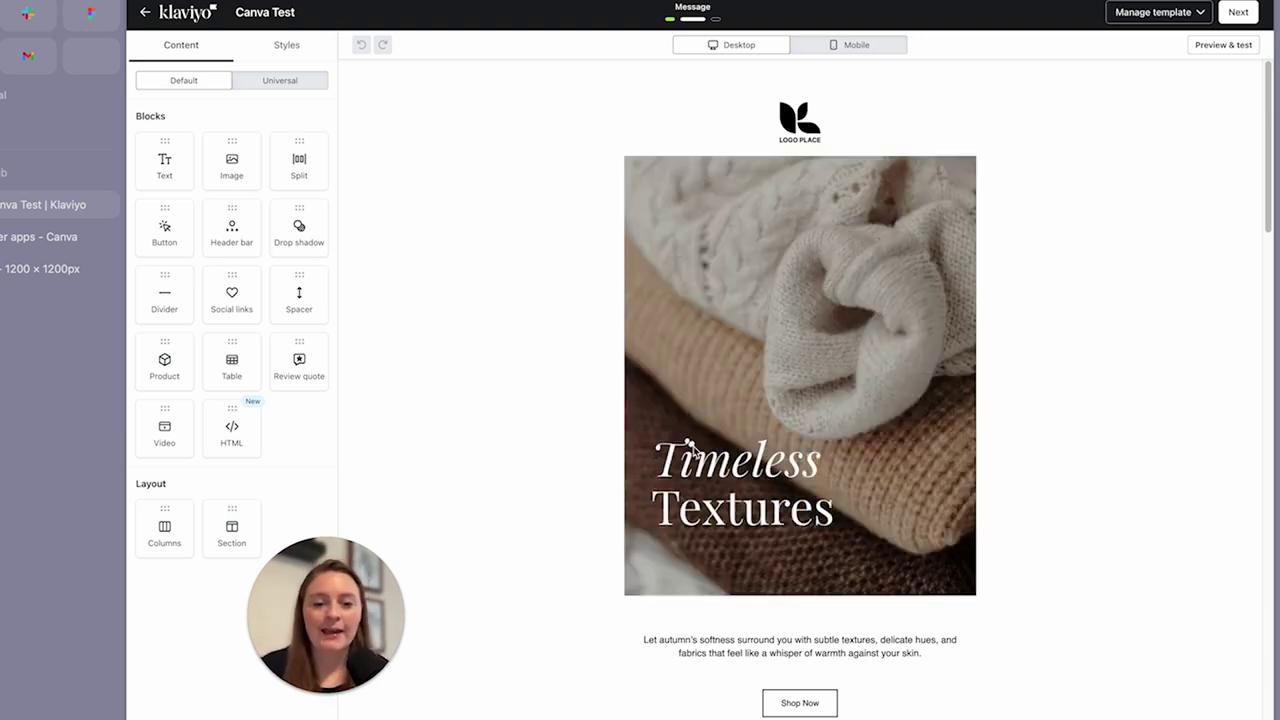
# Step: Open the campaigns list in a separate tab from the Canva Test email and go to the account's integrations
pyautogui.click(712, 441)
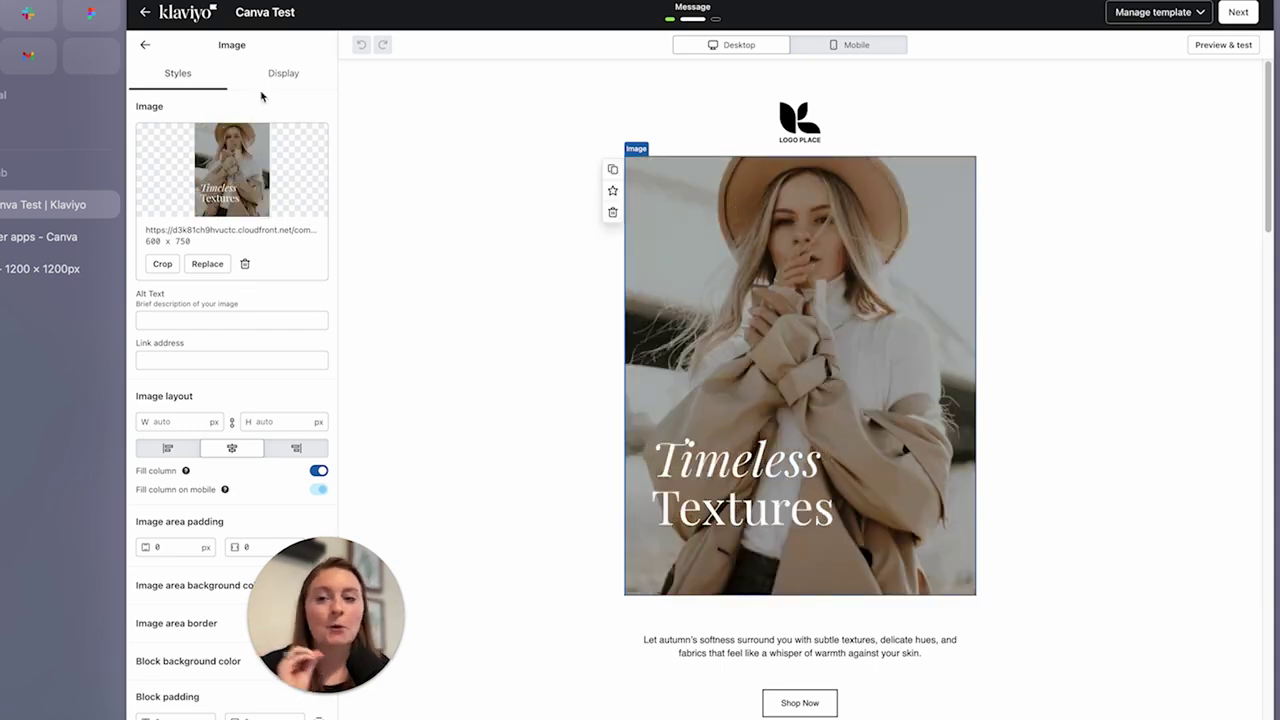
pyautogui.rightClick(185, 24)
pyautogui.click(200, 26)
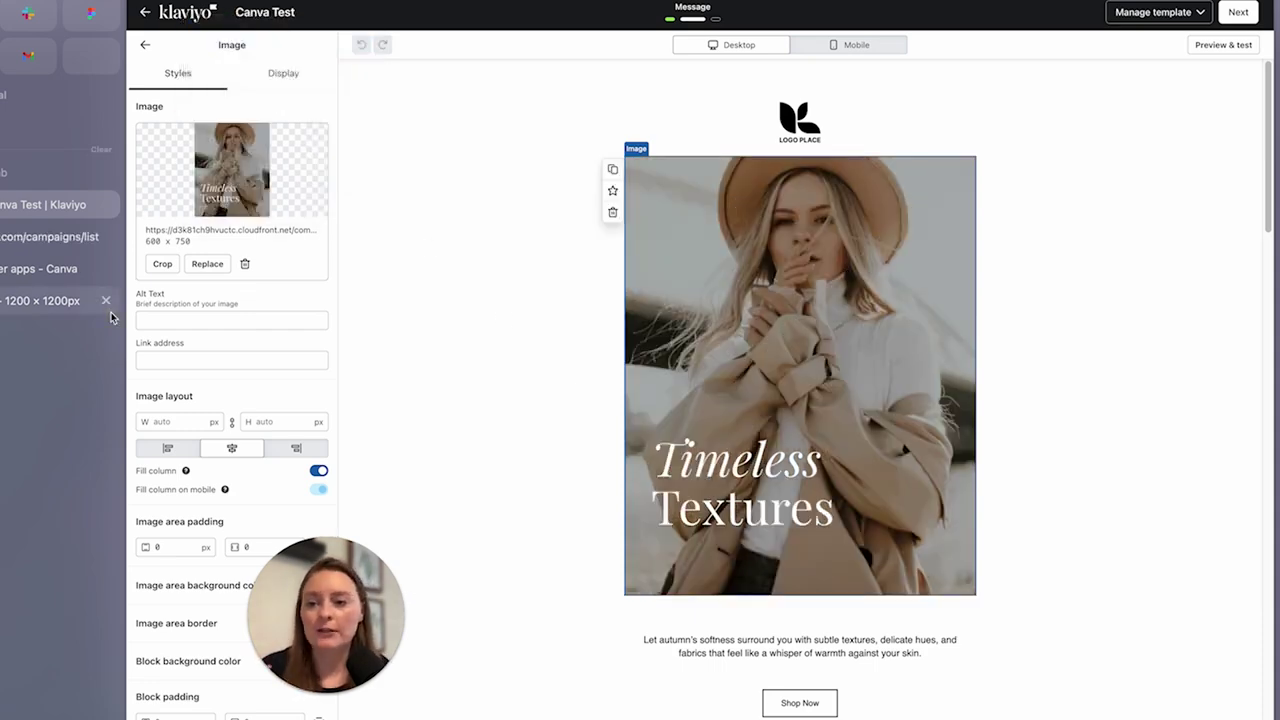
pyautogui.click(29, 238)
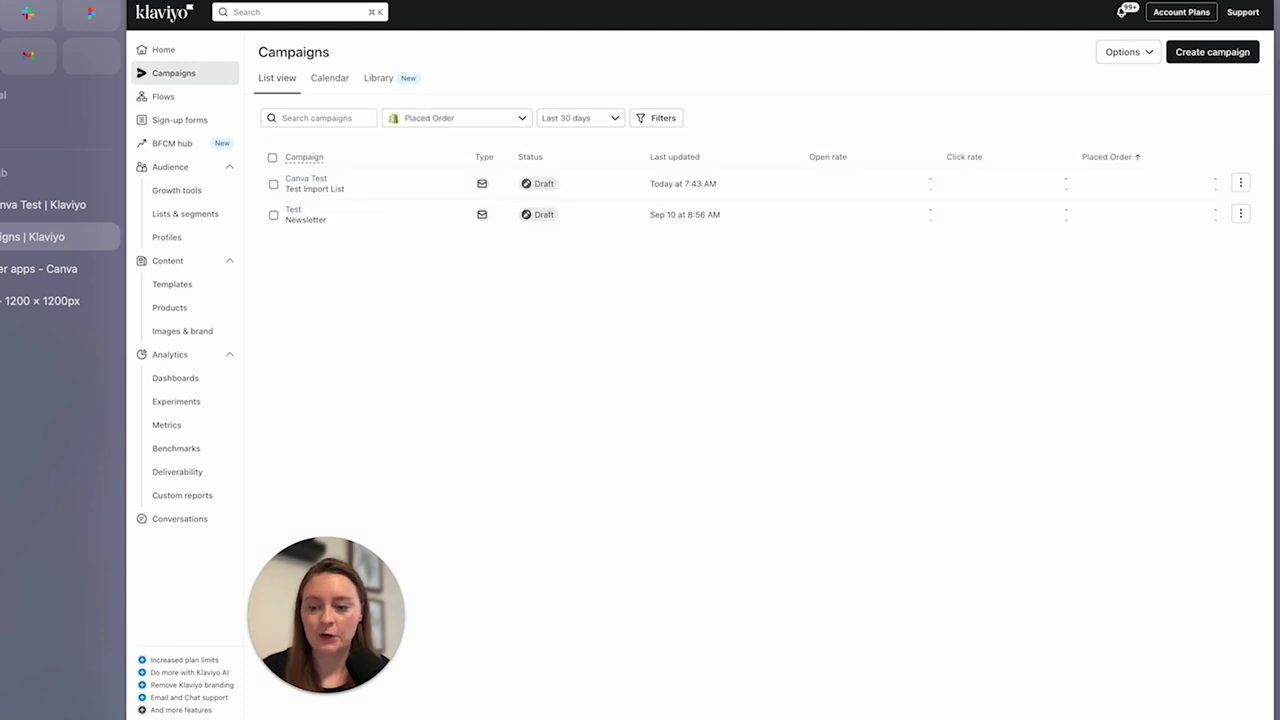
pyautogui.click(180, 714)
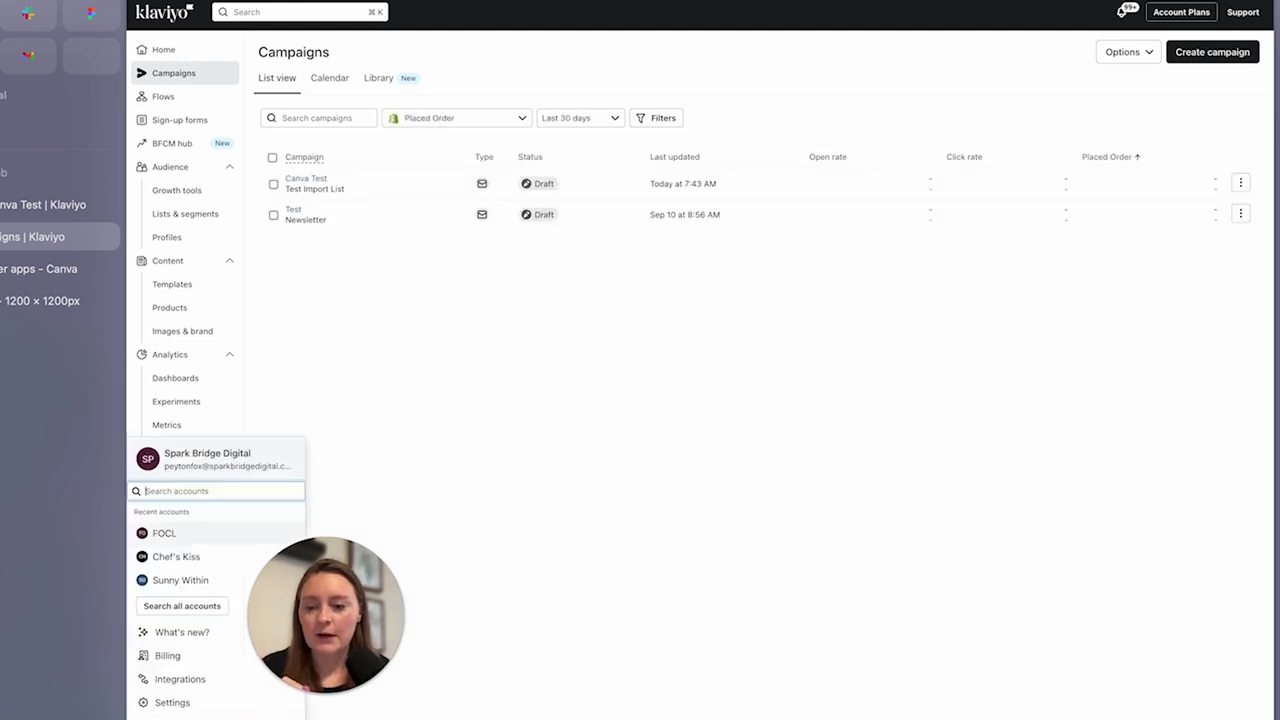
pyautogui.click(180, 679)
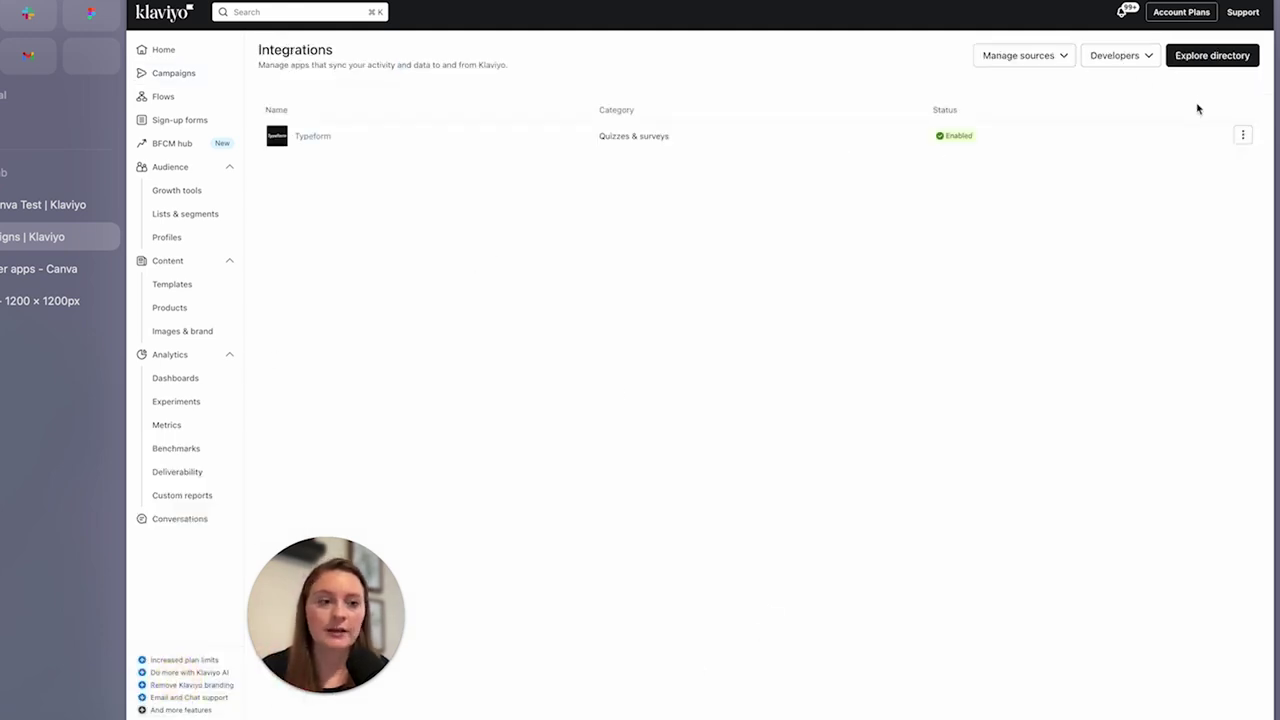
# Step: Search the integrations directory for "canva" and start installing the Canva integration
pyautogui.click(1211, 58)
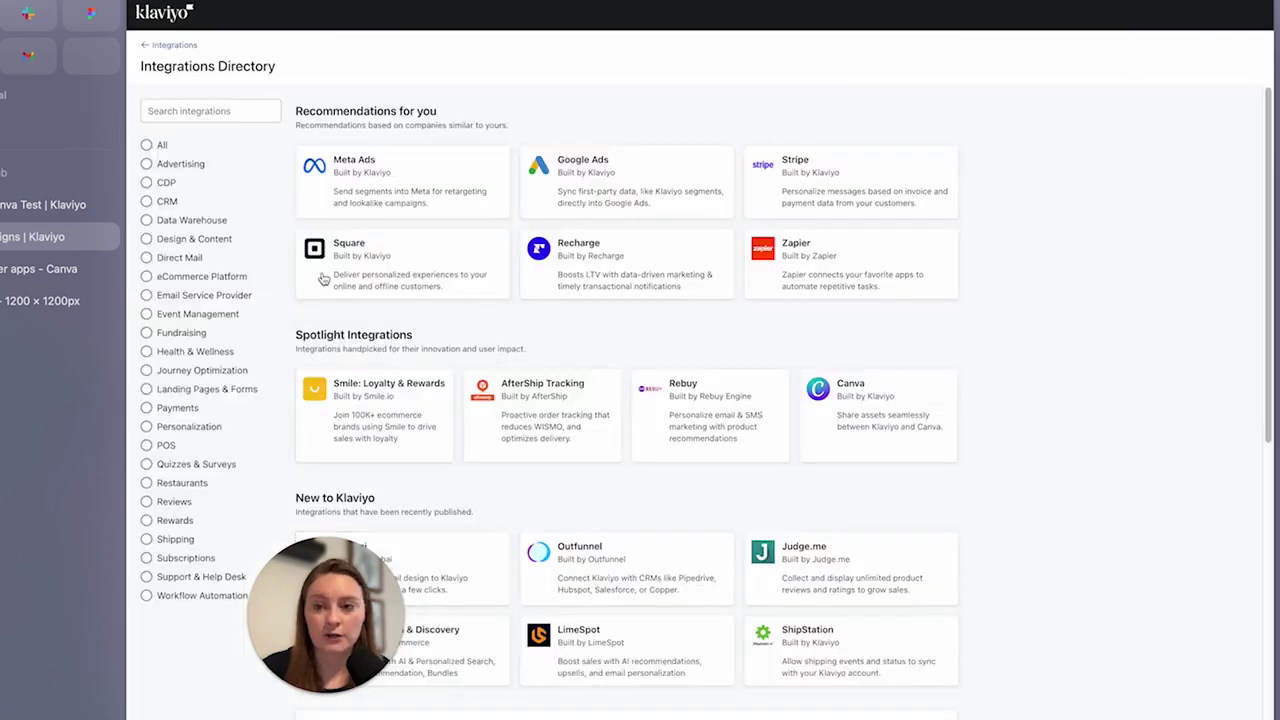
pyautogui.click(190, 111)
pyautogui.write('canva')
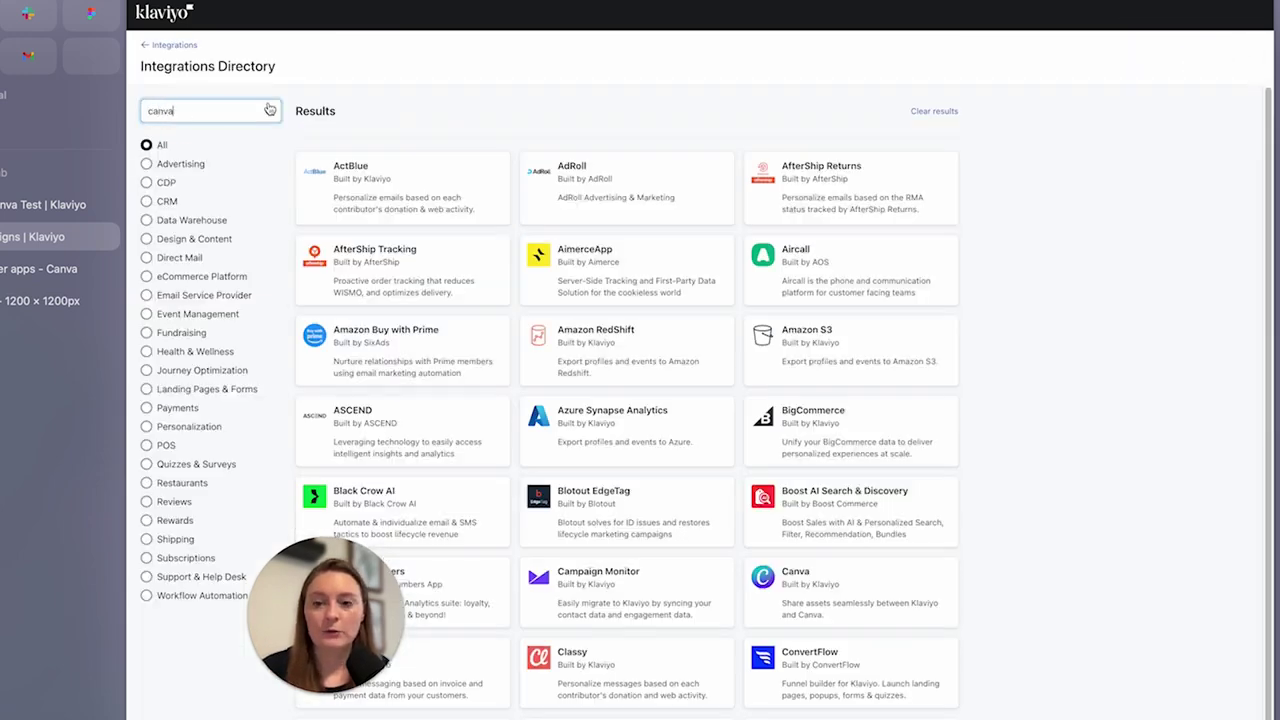
pyautogui.click(420, 190)
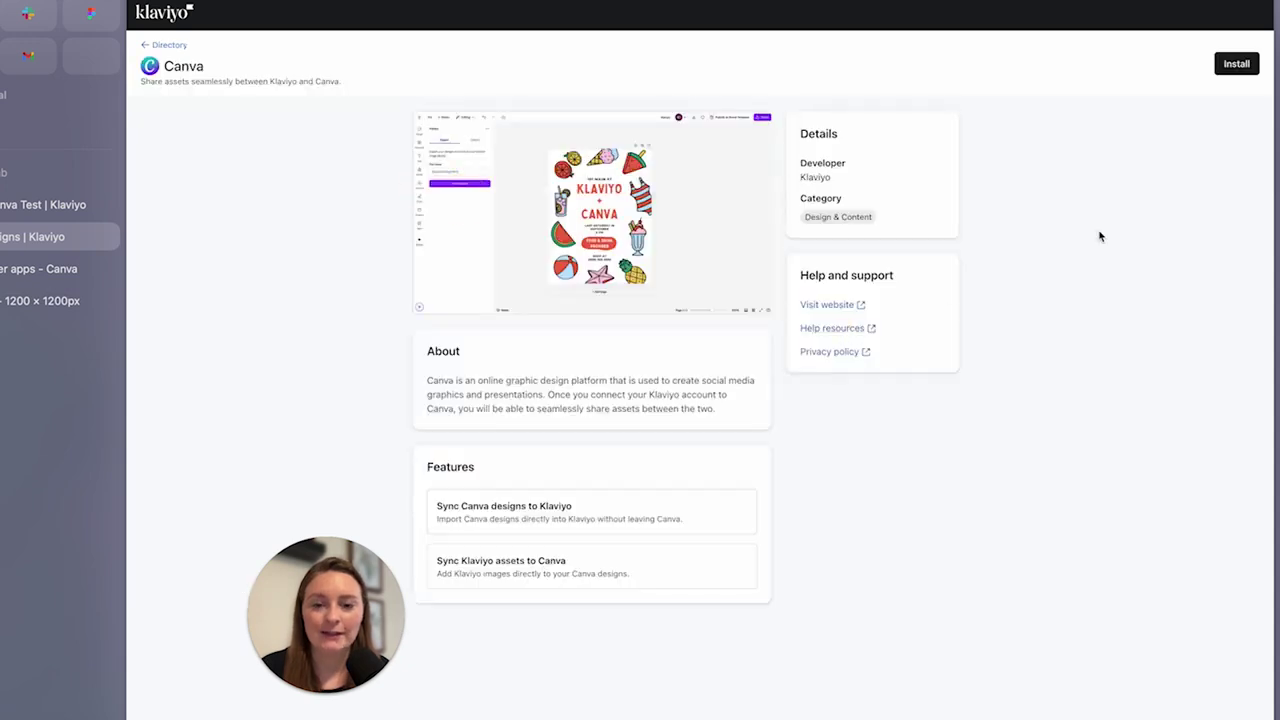
pyautogui.click(1240, 68)
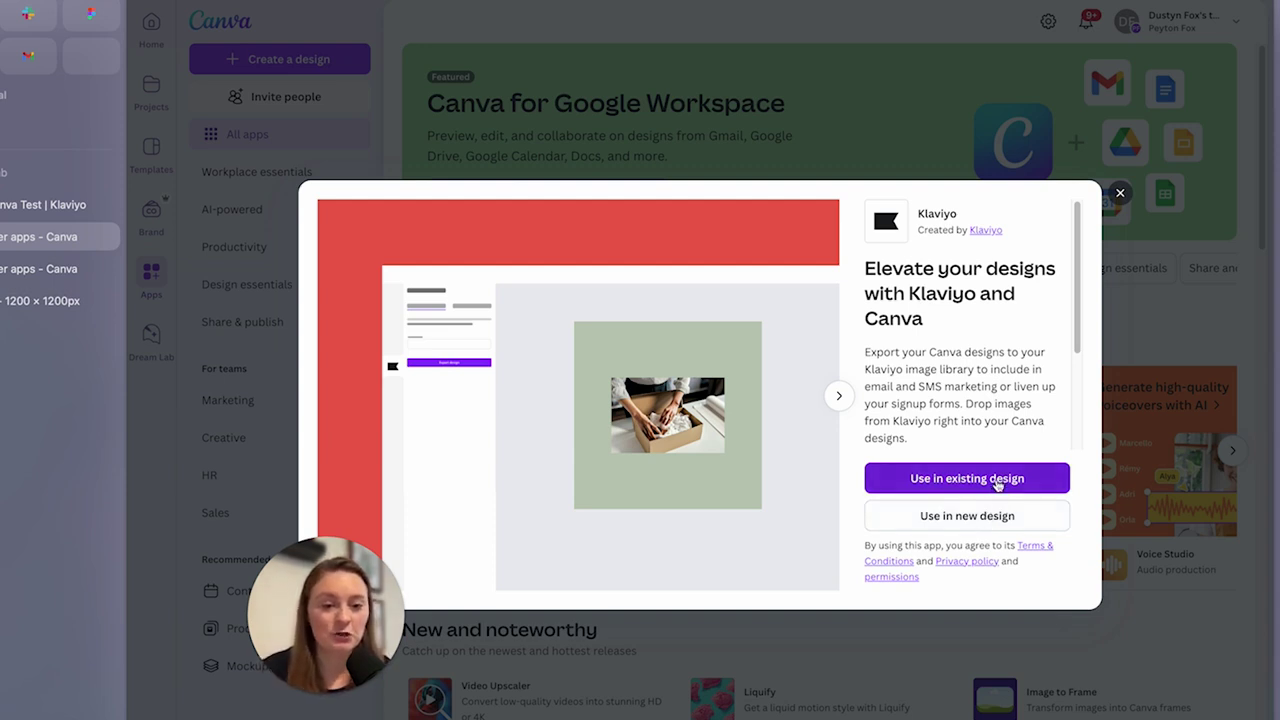
# Step: Use the Klaviyo app in the existing BFCM design from the Texas Hill Country Olive Co. folder
pyautogui.click(997, 480)
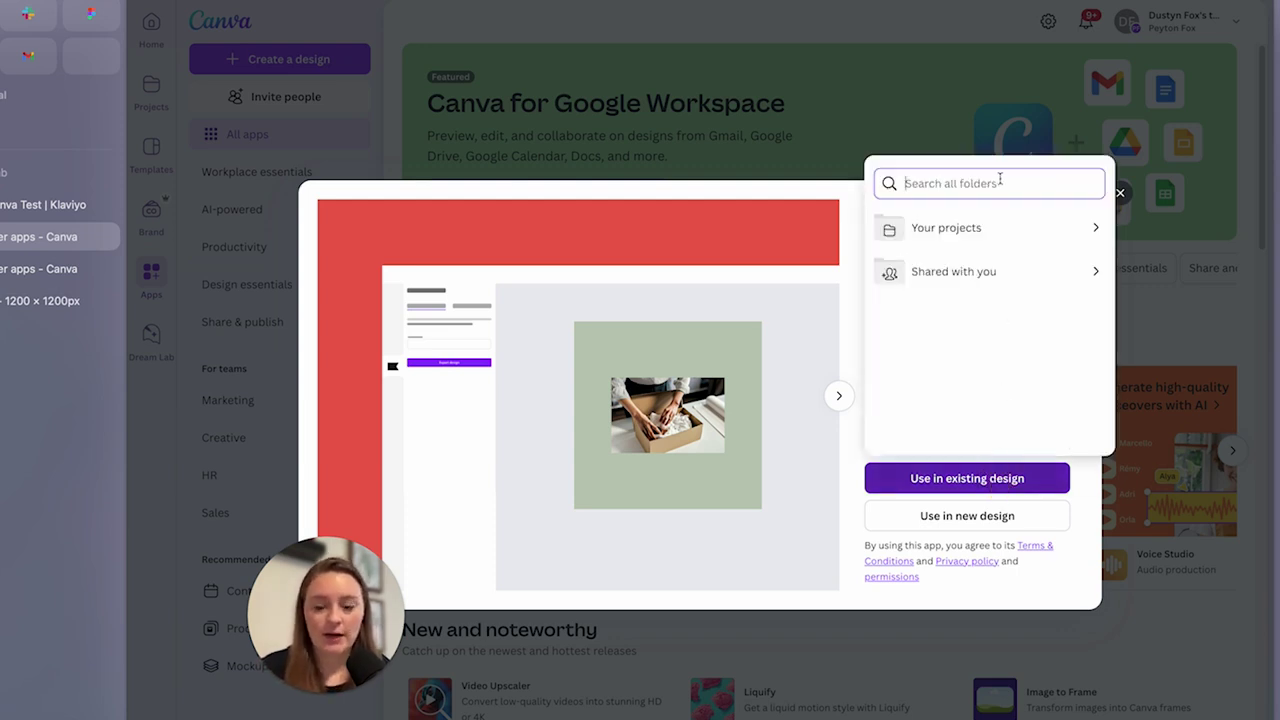
pyautogui.write('texas')
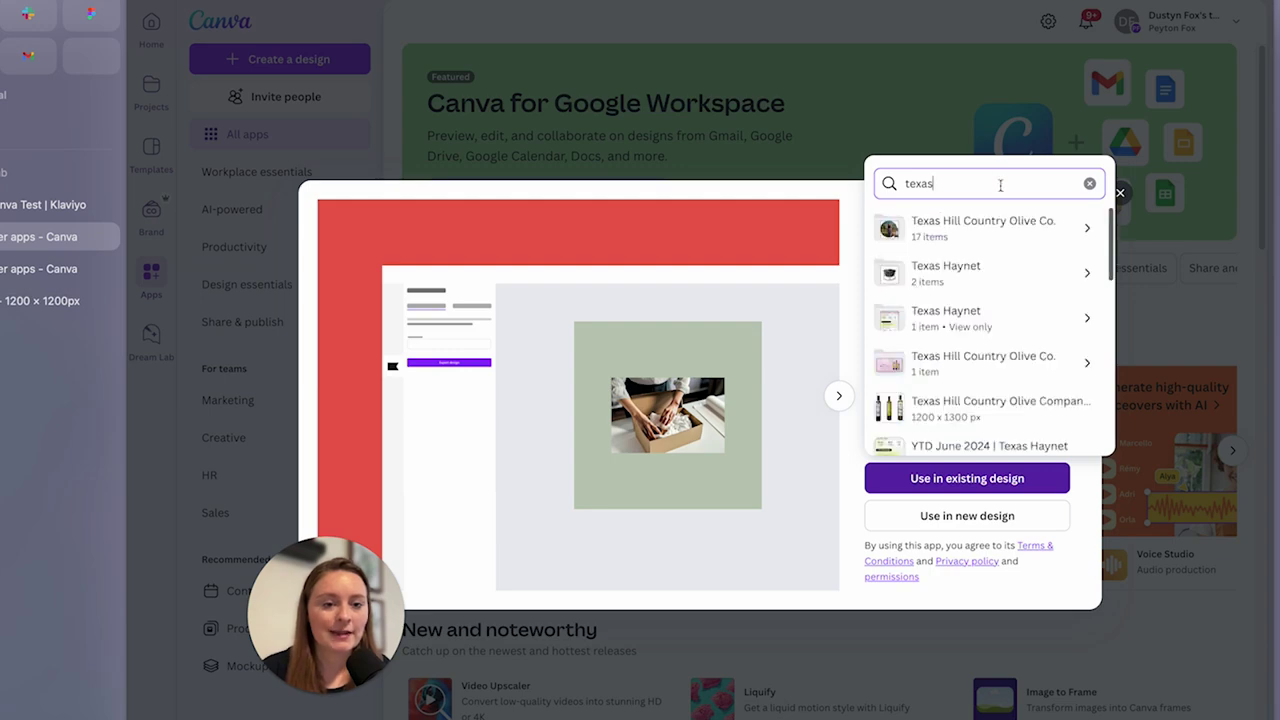
pyautogui.click(1005, 226)
pyautogui.click(1001, 266)
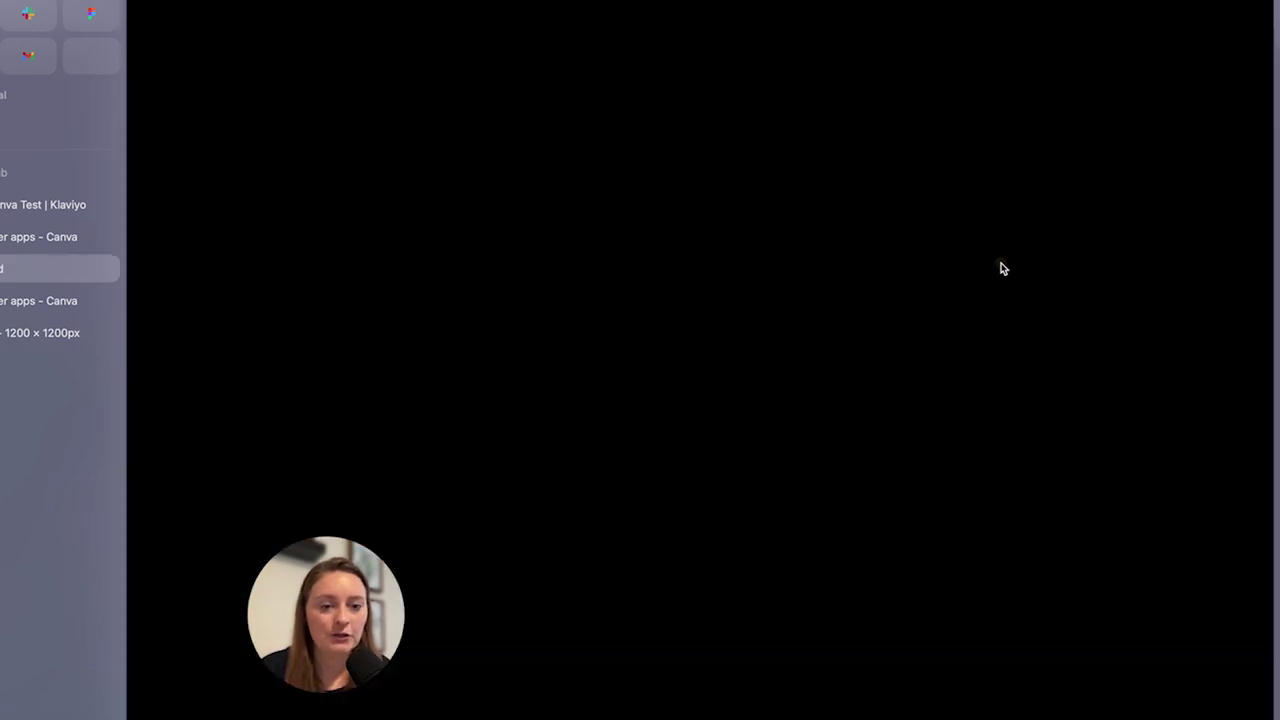
pyautogui.moveTo(350, 562); pyautogui.dragTo(560, 360)
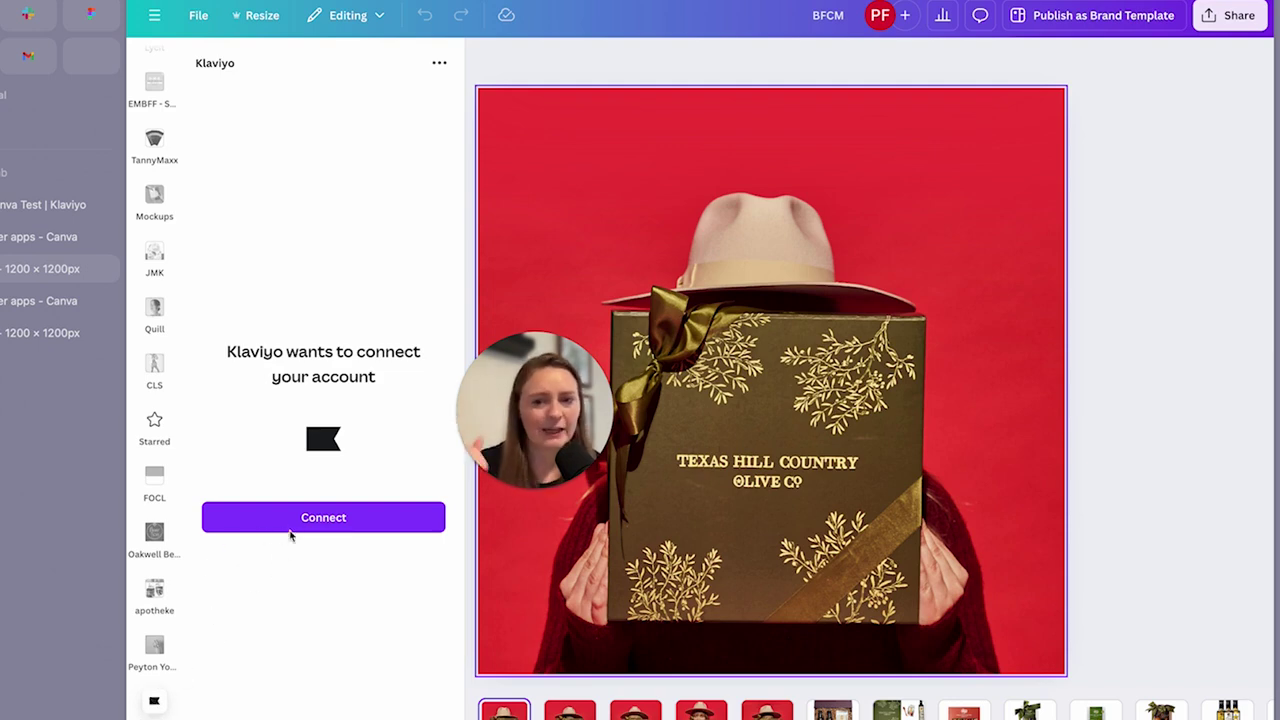
# Step: Connect the Klaviyo app to the Spark Bridge Digital account and allow Canva to access its information
pyautogui.click(336, 529)
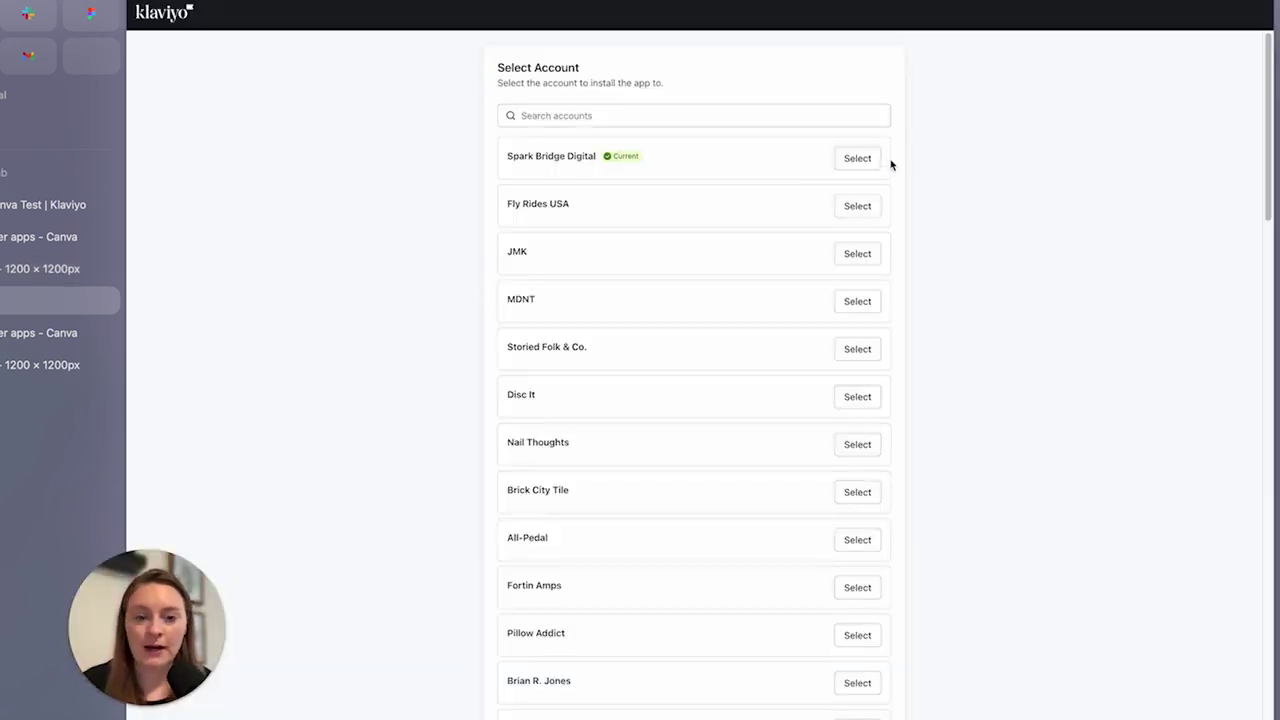
pyautogui.click(857, 159)
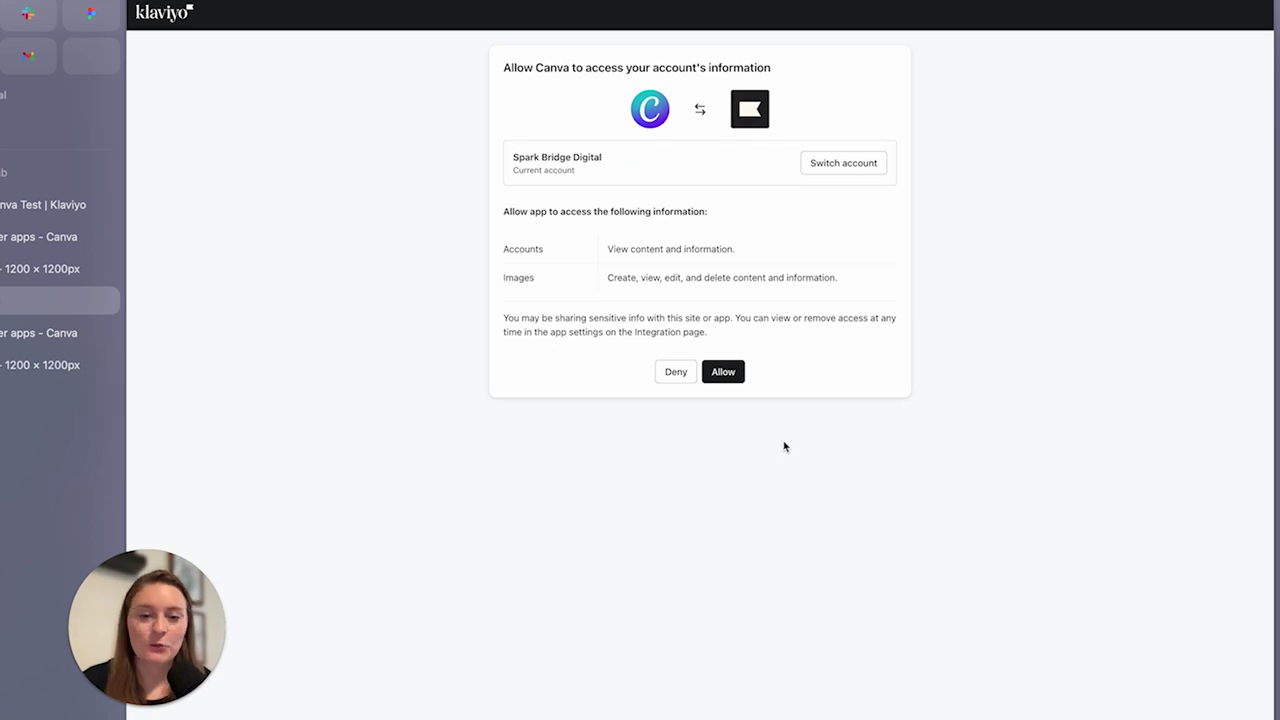
pyautogui.click(723, 372)
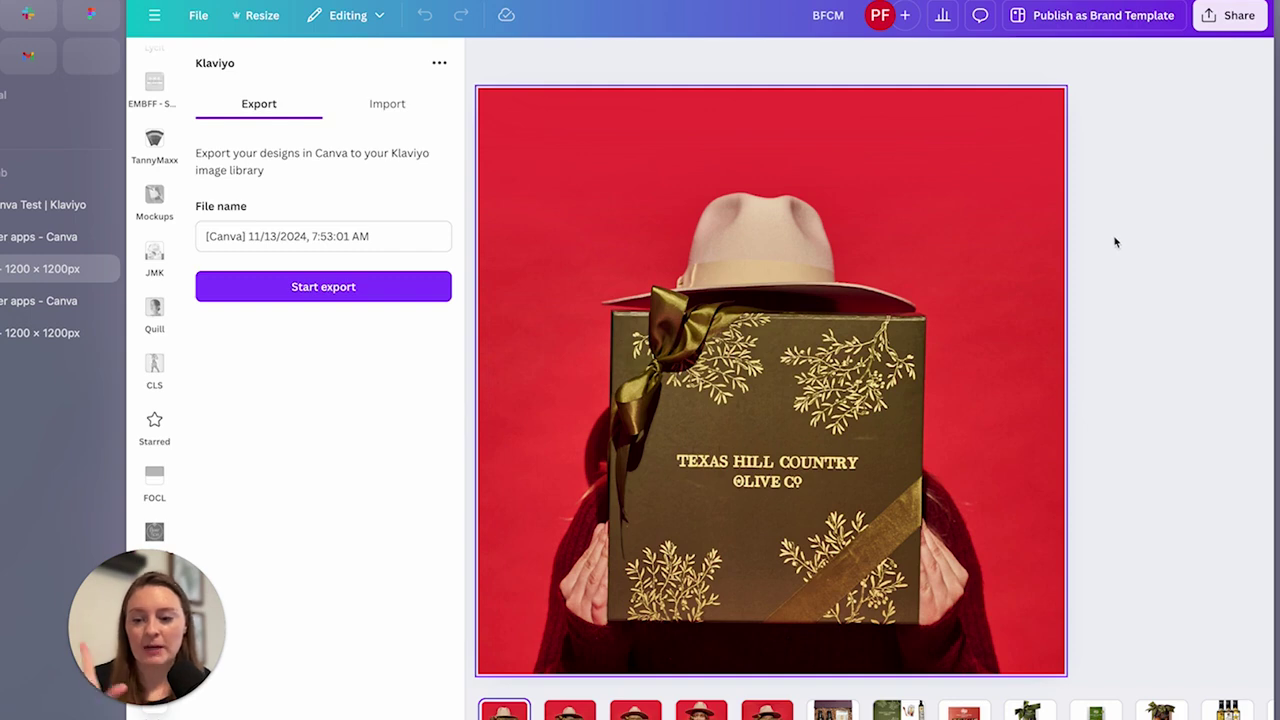
# Step: Name the export file BFCM_BoxImage and start the export to the Klaviyo image library
pyautogui.tripleClick(386, 238)
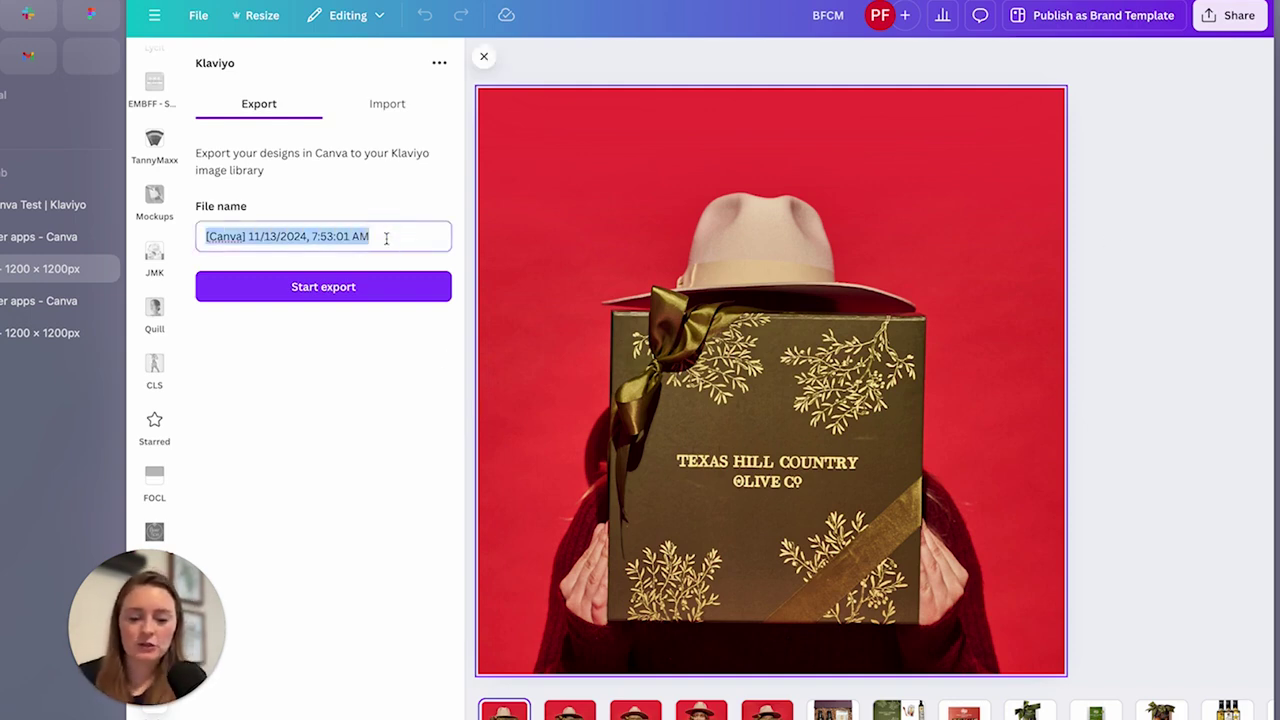
pyautogui.write('BFCM_')
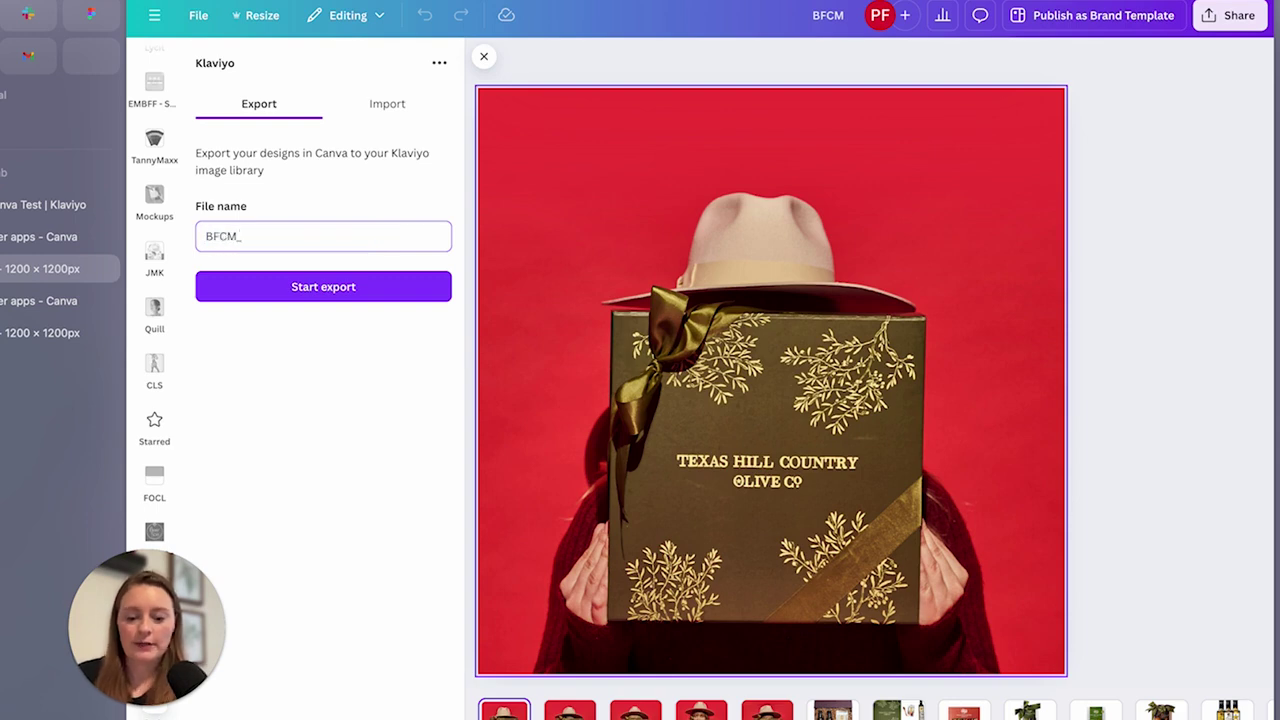
pyautogui.write('BoxImage')
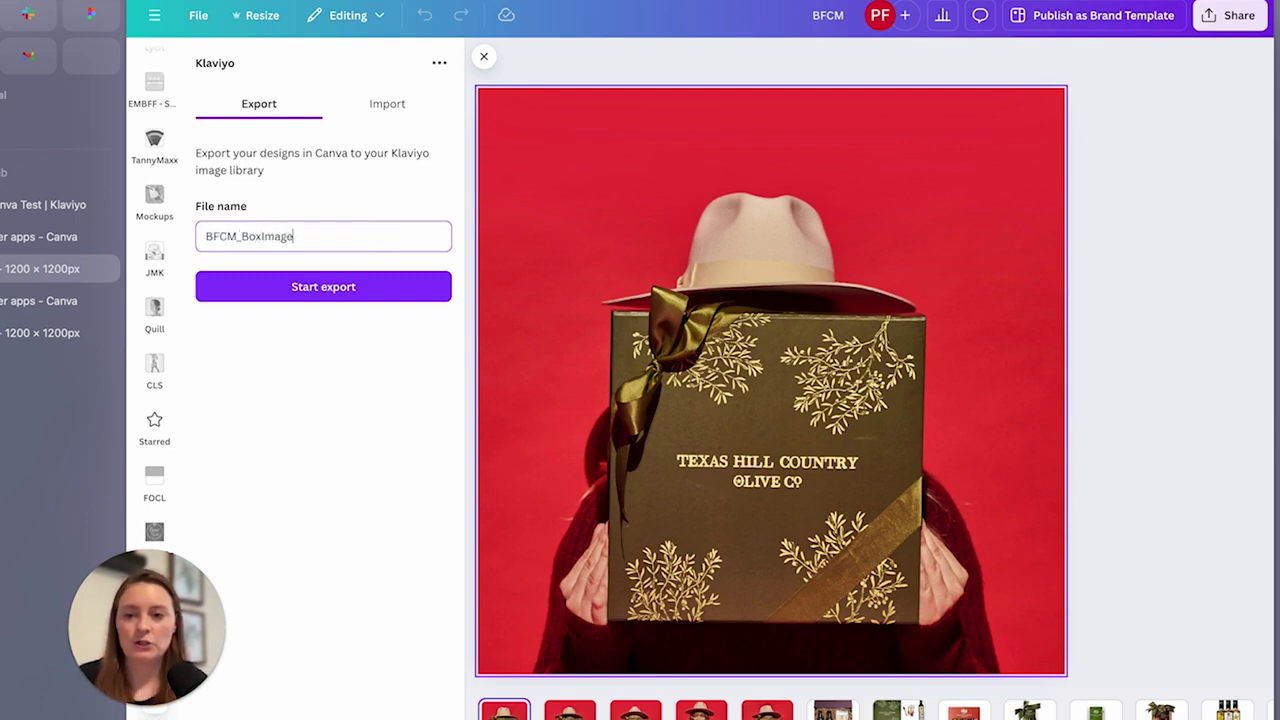
pyautogui.click(354, 289)
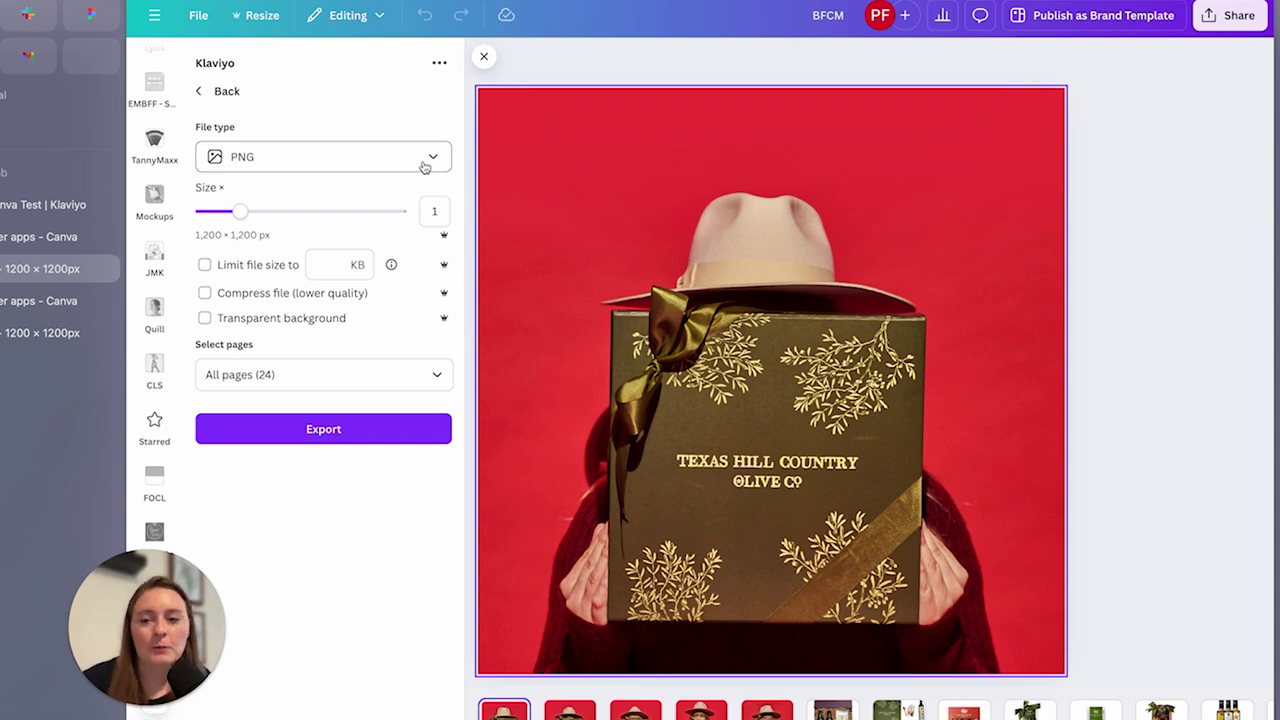
# Step: Set the export file type to GIF and include only pages 1–4 of the design
pyautogui.click(432, 162)
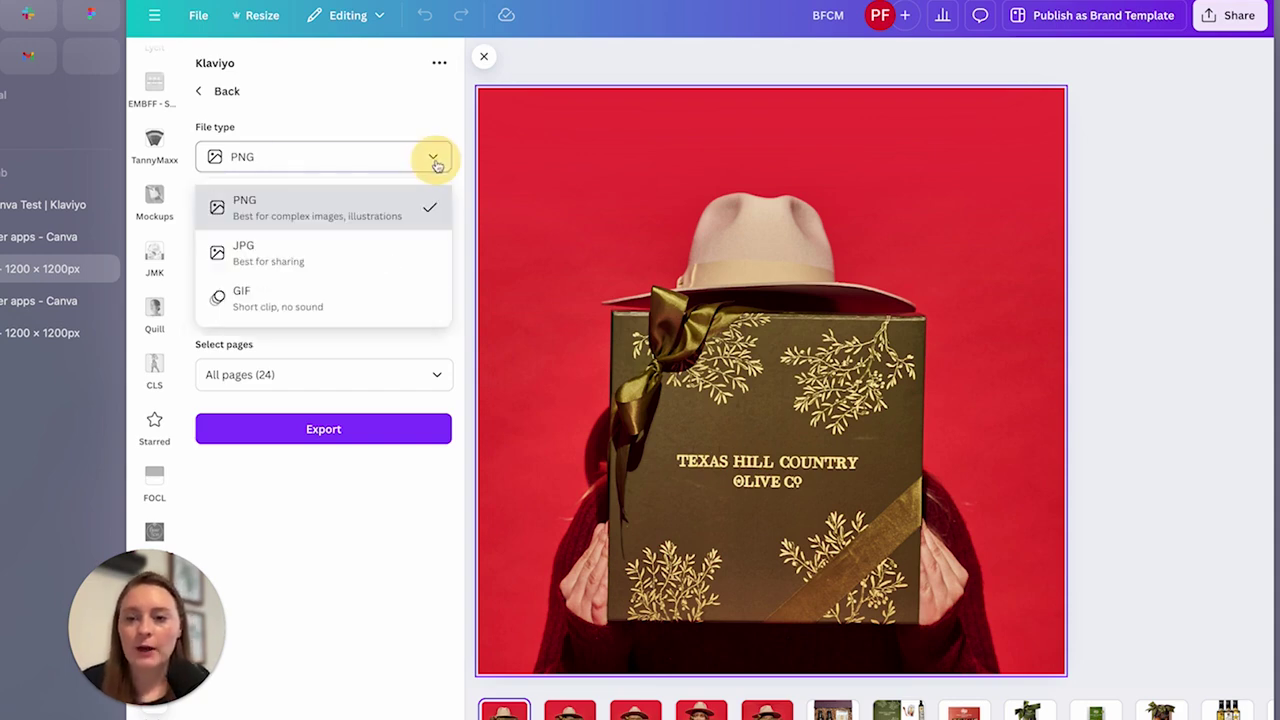
pyautogui.click(336, 300)
pyautogui.click(430, 218)
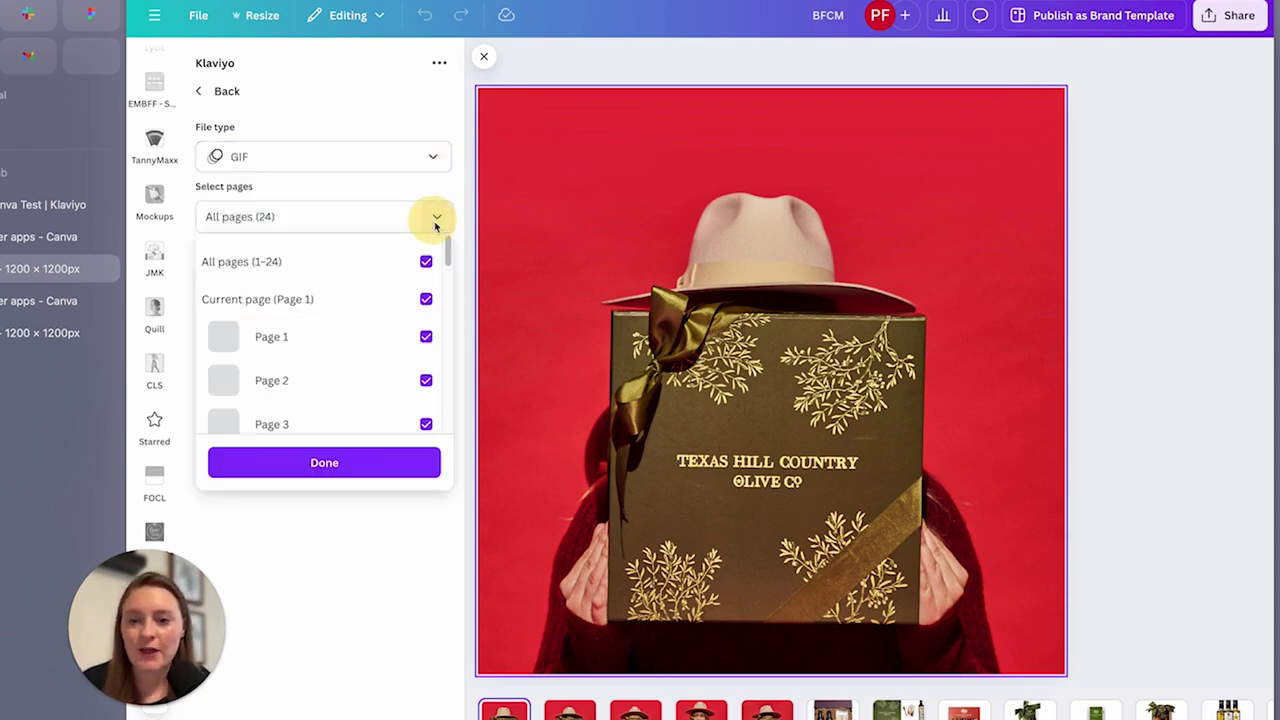
pyautogui.click(425, 262)
pyautogui.click(426, 336)
pyautogui.click(426, 380)
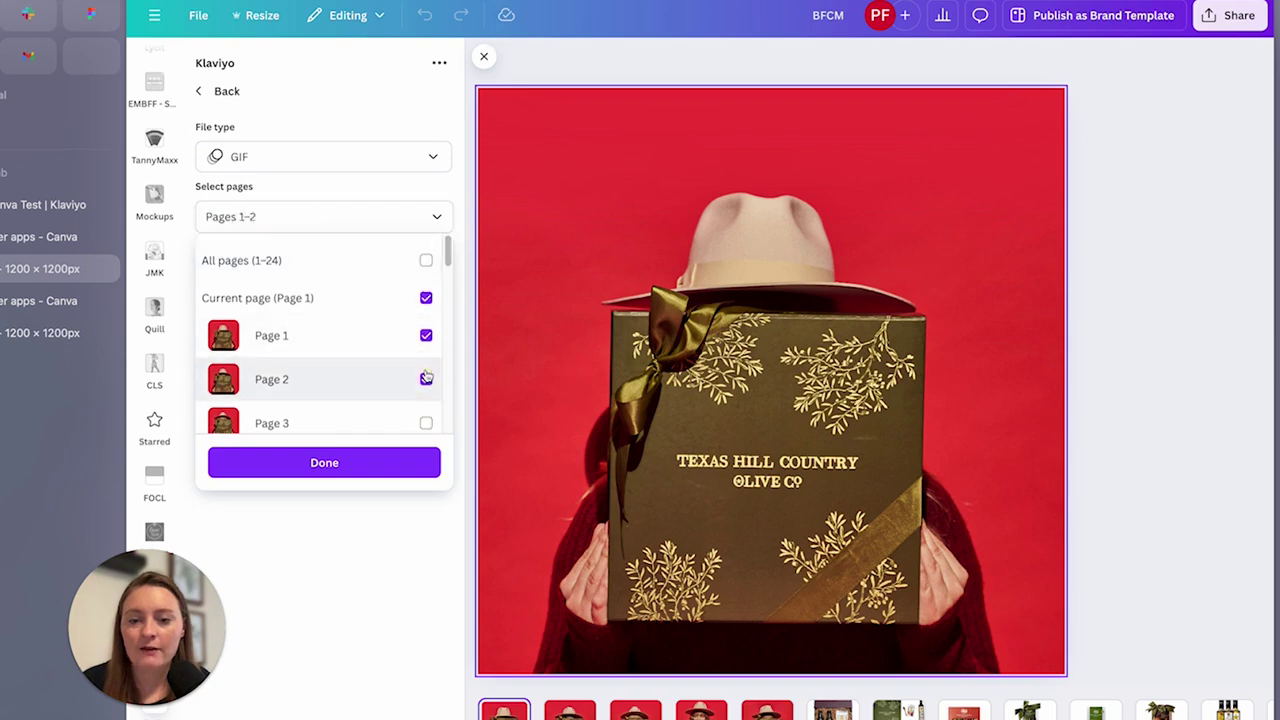
pyautogui.scroll(-1, 427, 405)
pyautogui.click(427, 404)
pyautogui.scroll(-1, 427, 404)
pyautogui.click(426, 420)
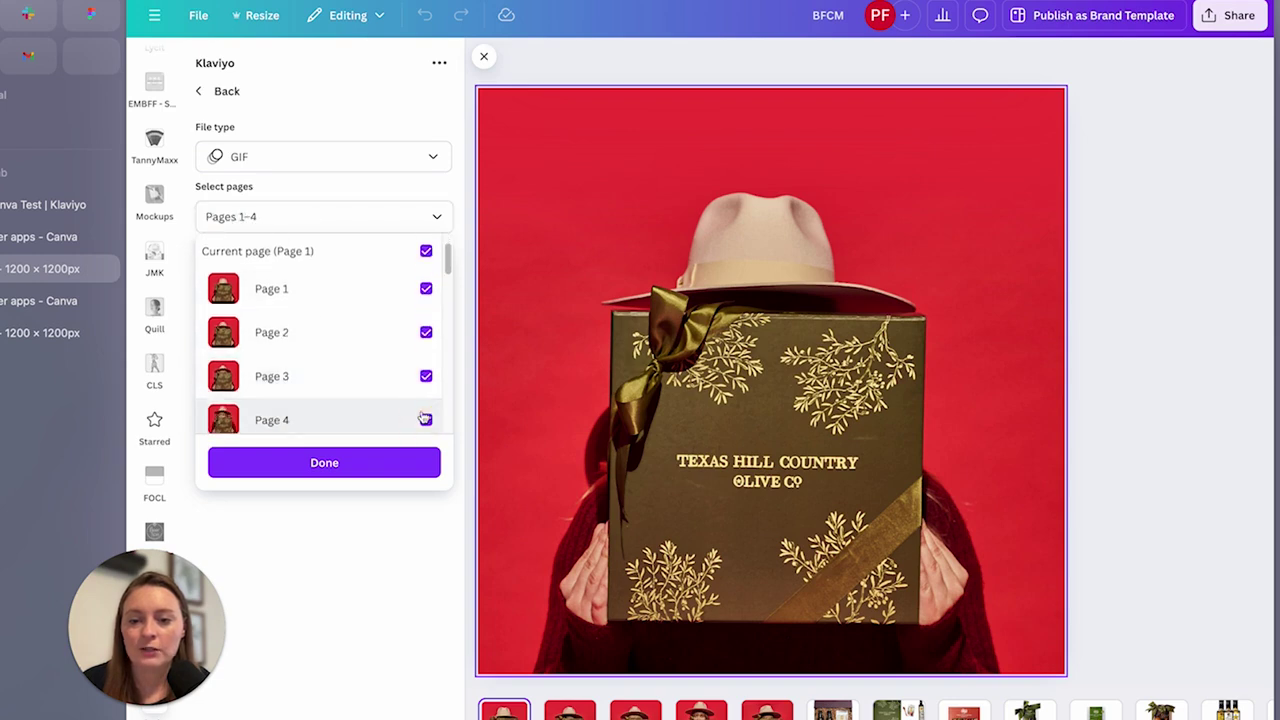
pyautogui.click(393, 500)
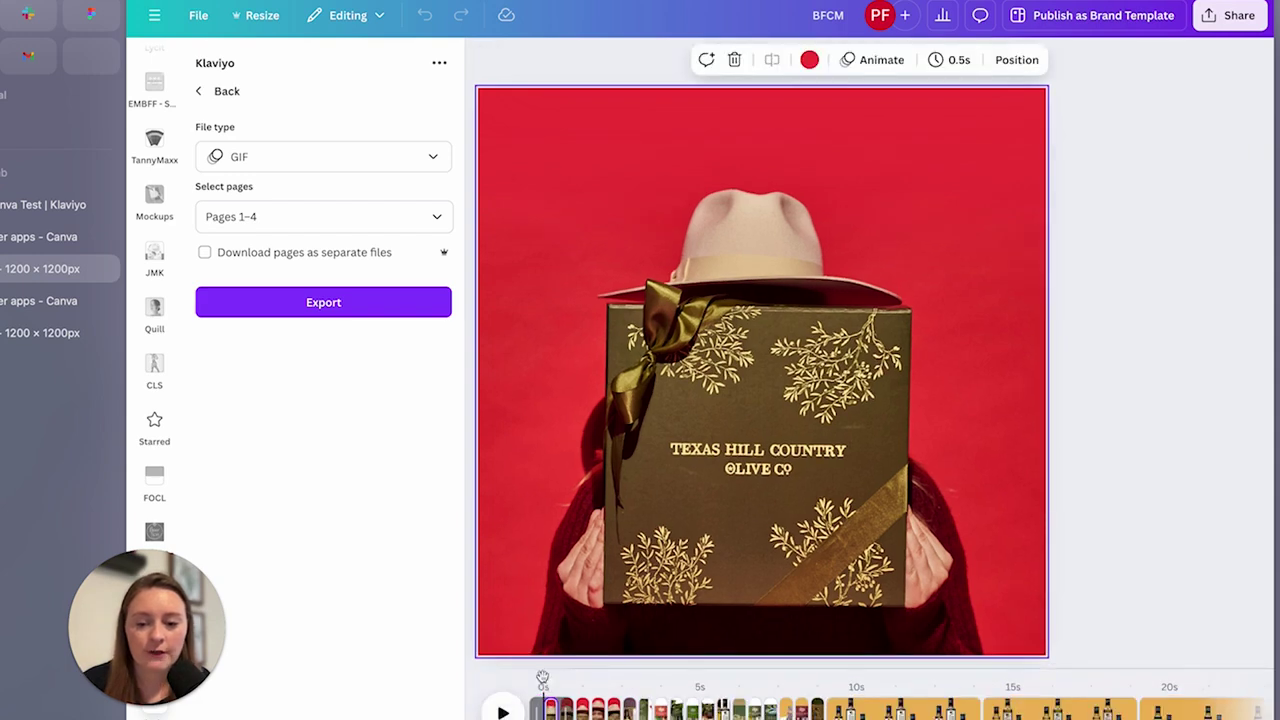
# Step: Preview the animation of the design's opening pages and export the GIF to the Klaviyo image library
pyautogui.click(503, 712)
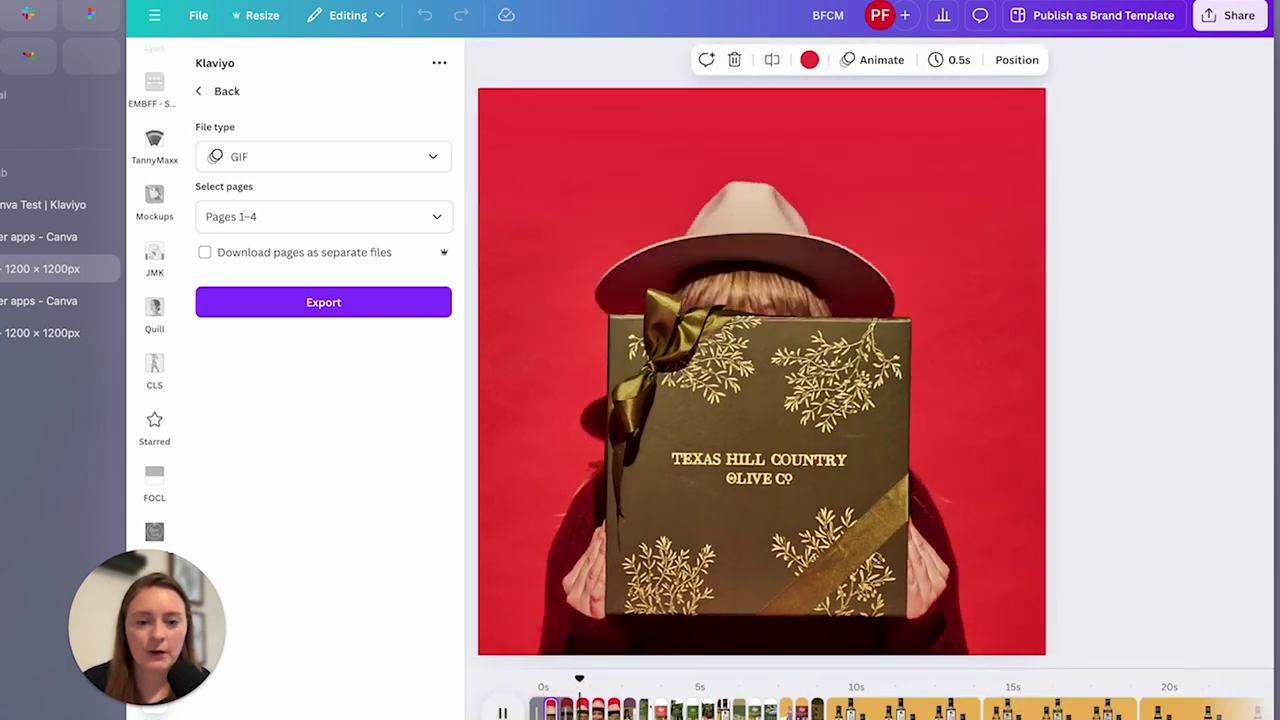
pyautogui.click(503, 712)
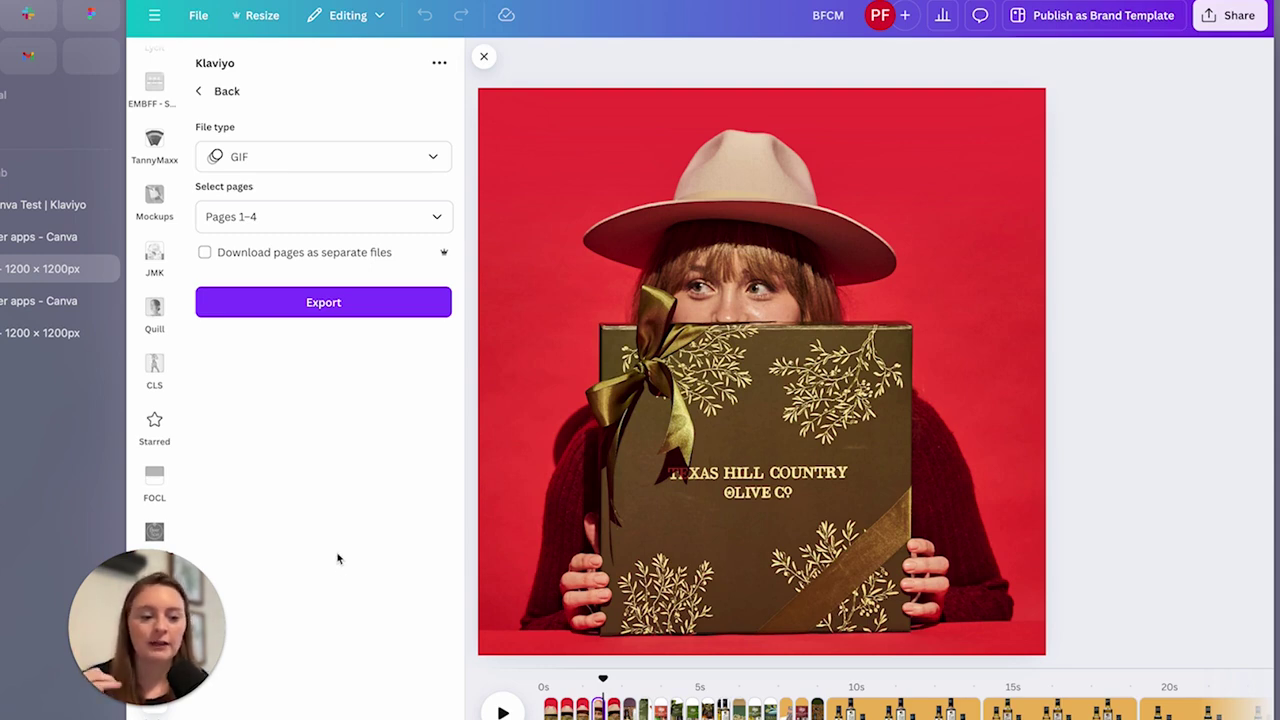
pyautogui.click(349, 380)
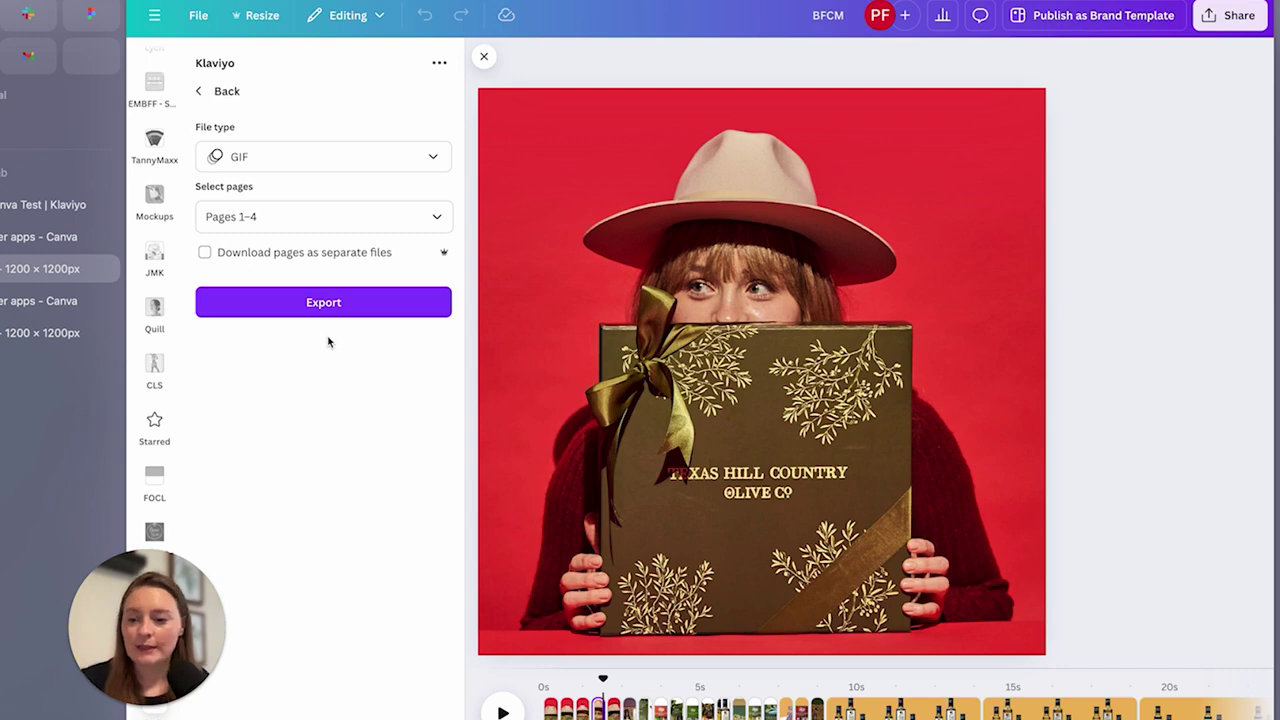
pyautogui.click(330, 305)
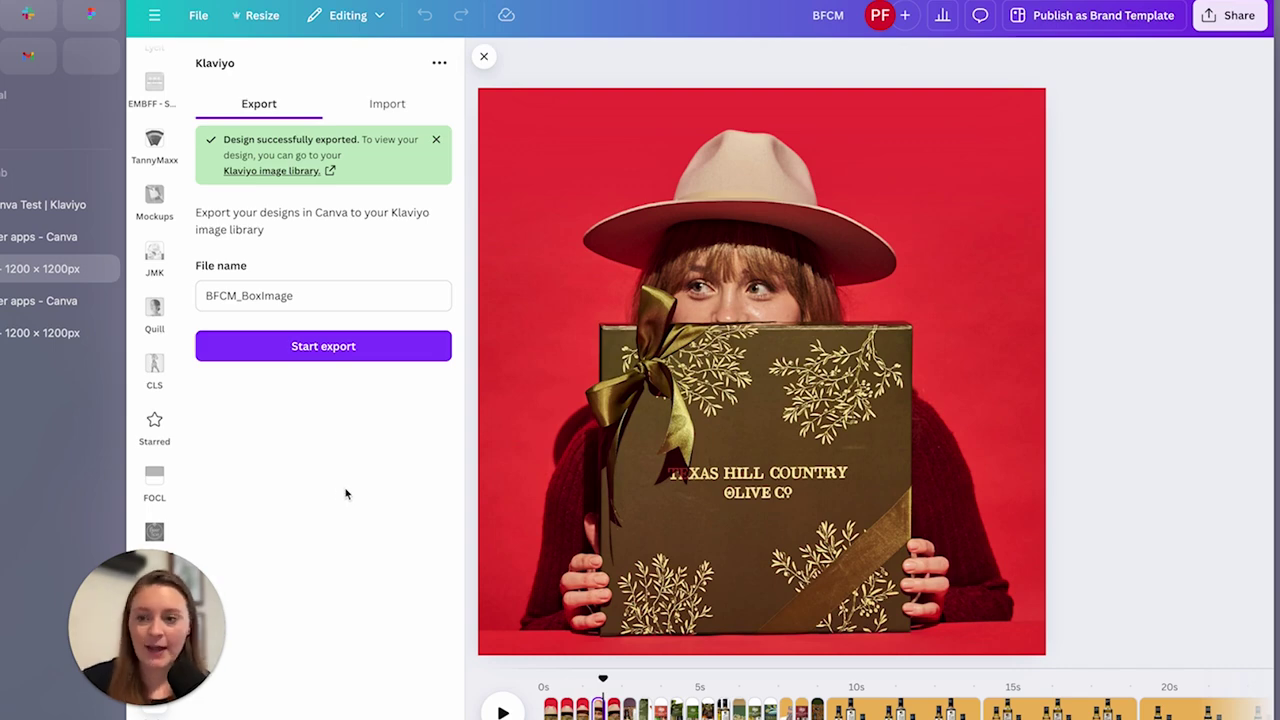
# Step: Switch back to the Canva Test email in Klaviyo and reload its editor
pyautogui.click(18, 210)
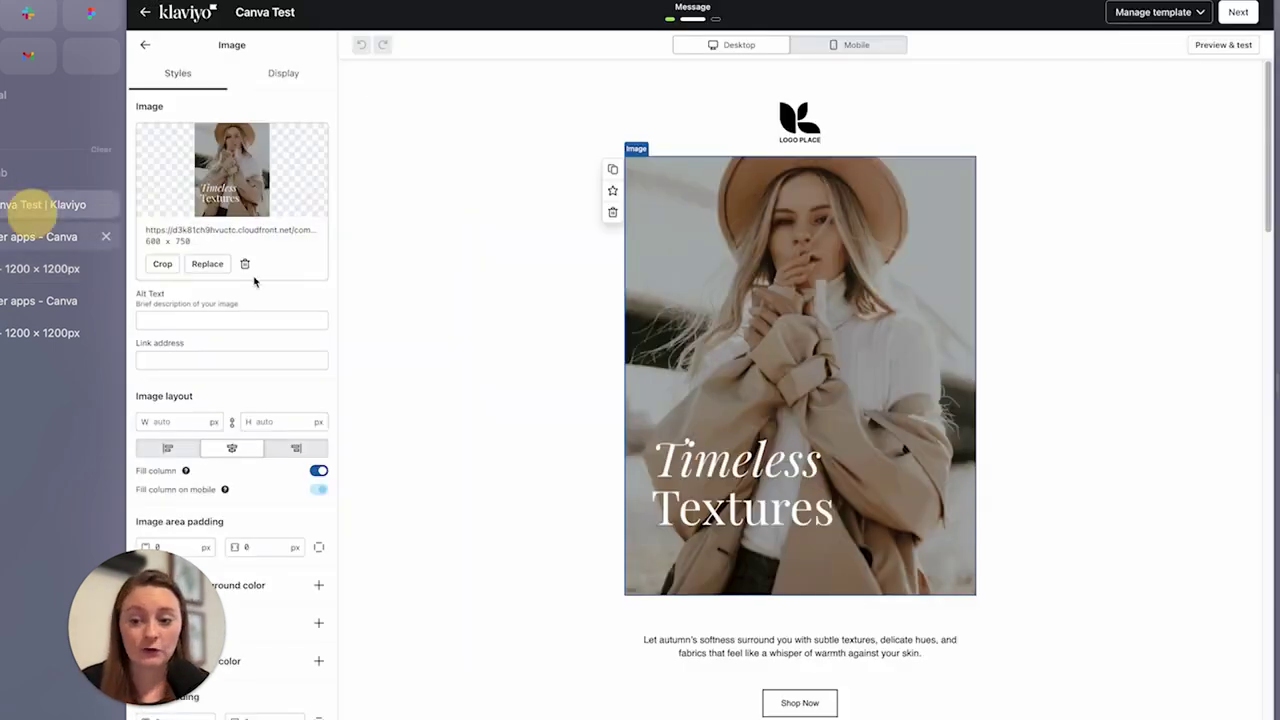
pyautogui.click(471, 314)
pyautogui.click(480, 268)
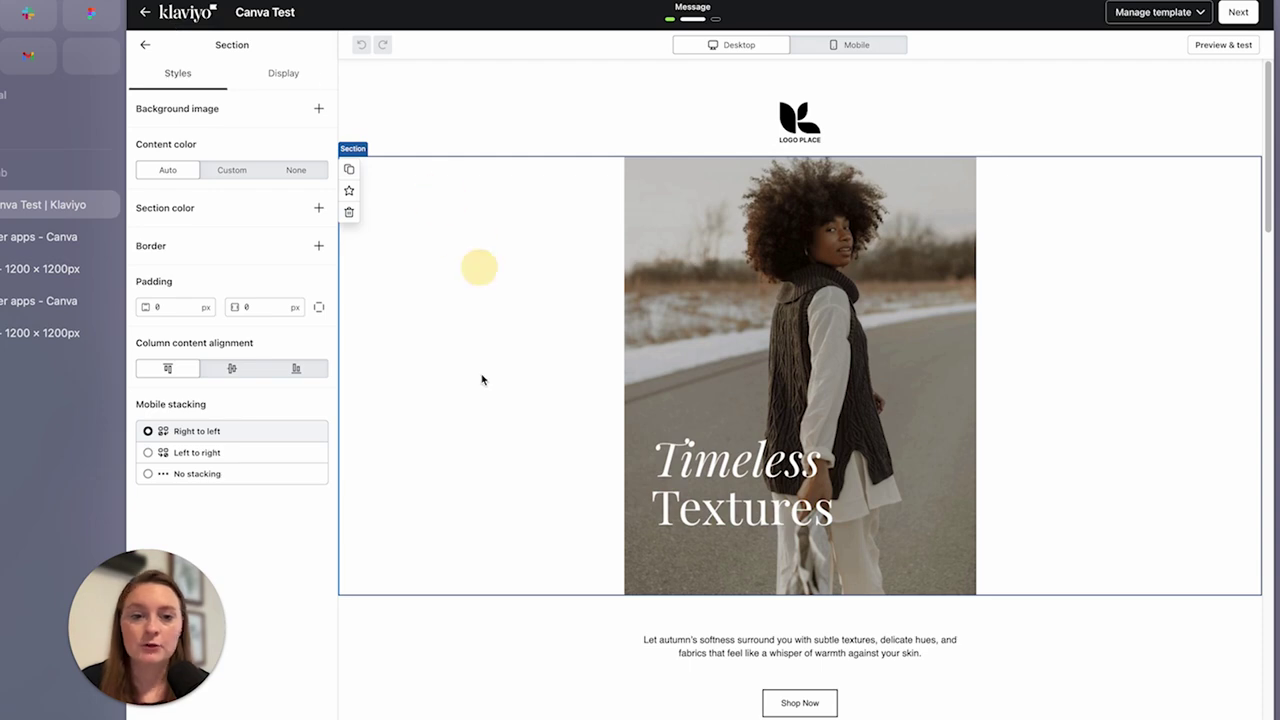
pyautogui.press('super+r')
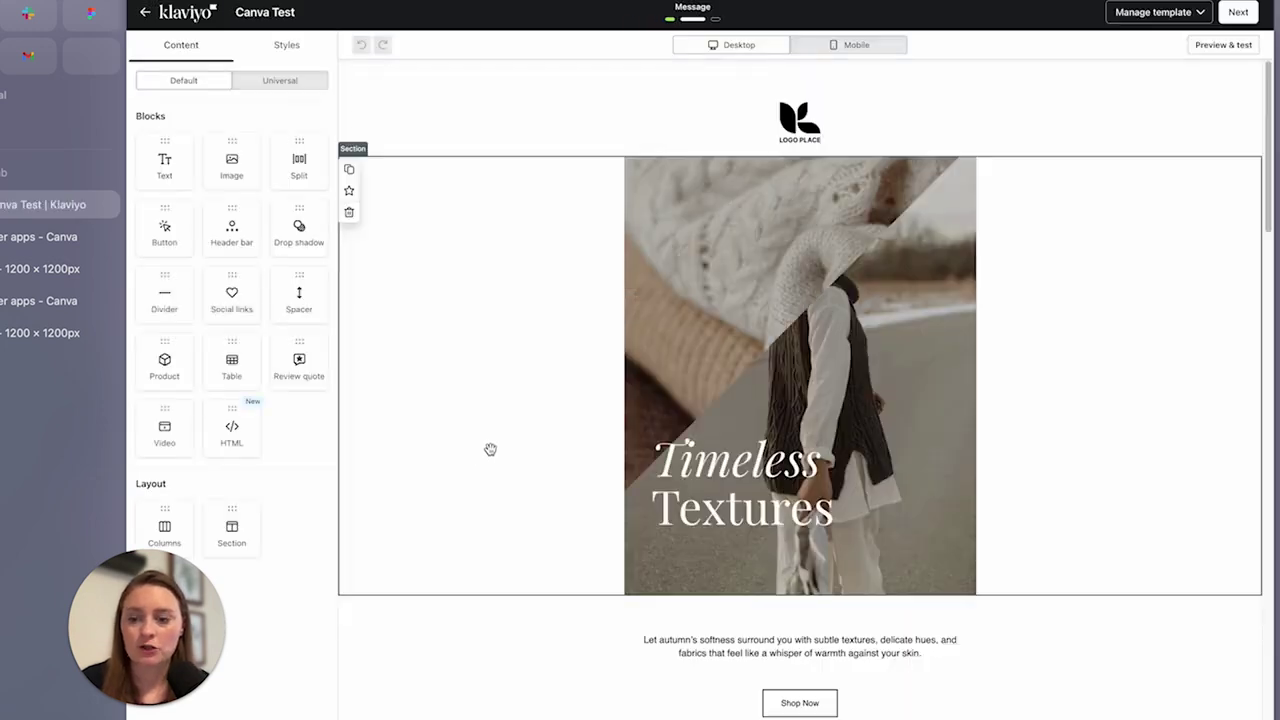
# Step: Preview the BFCM_BoxImage GIF from the Klaviyo image library and replace the email's Timeless Textures hero image with it
pyautogui.click(745, 378)
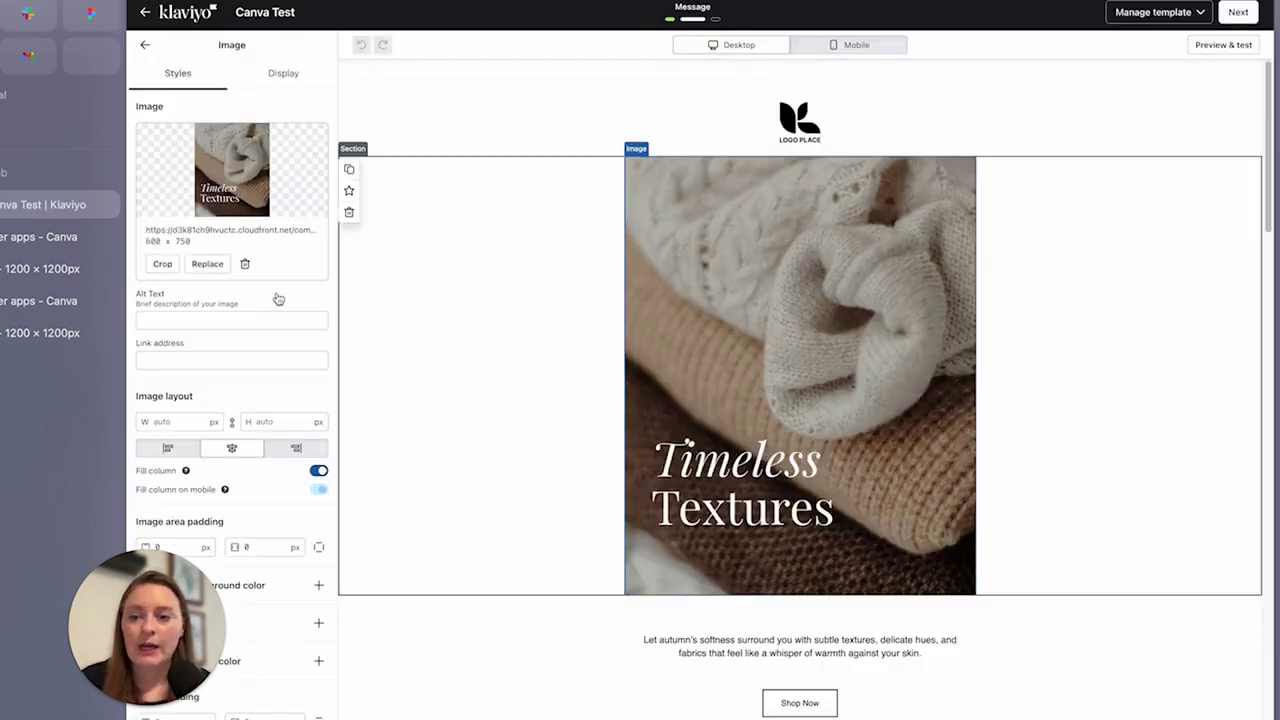
pyautogui.click(211, 266)
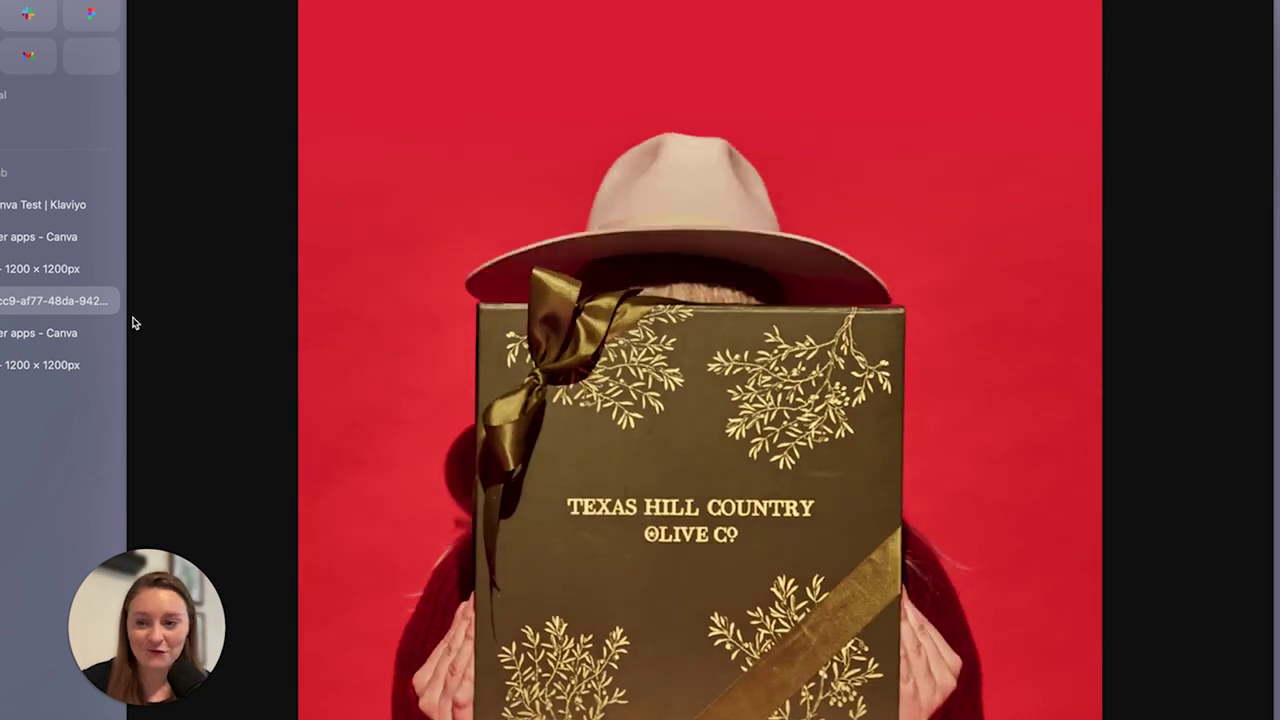
pyautogui.click(106, 300)
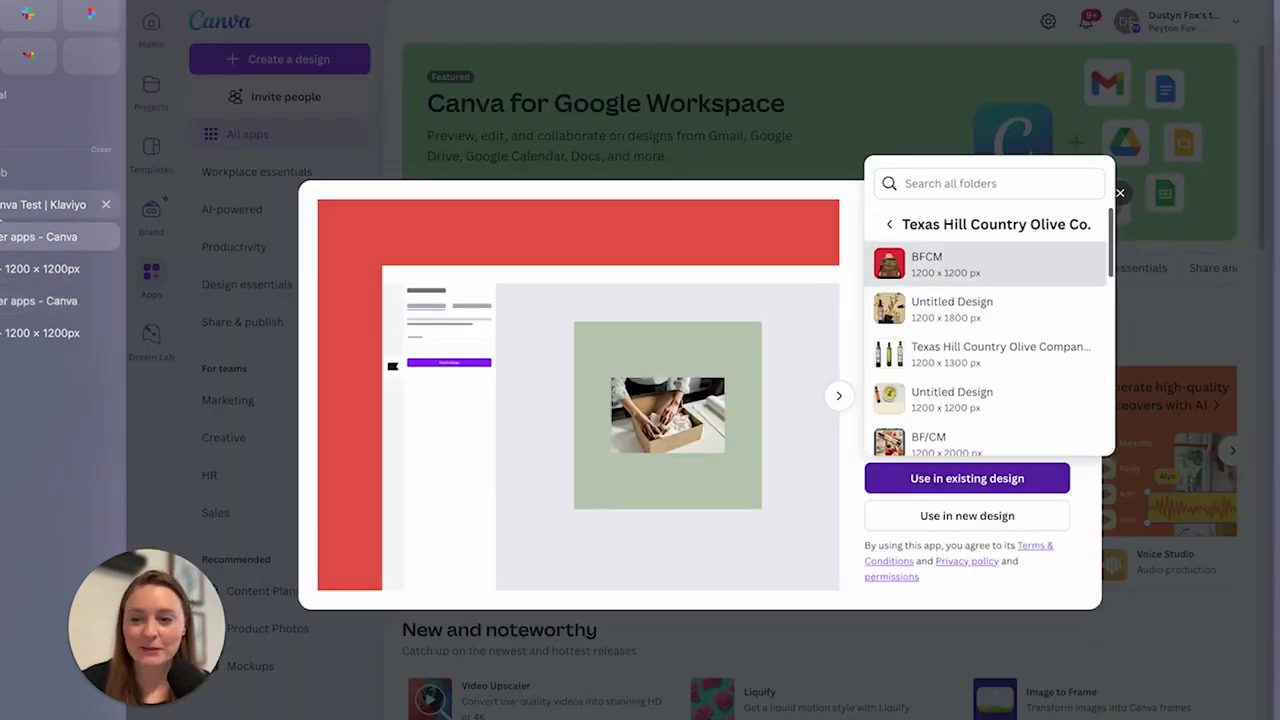
pyautogui.click(40, 204)
pyautogui.click(1226, 172)
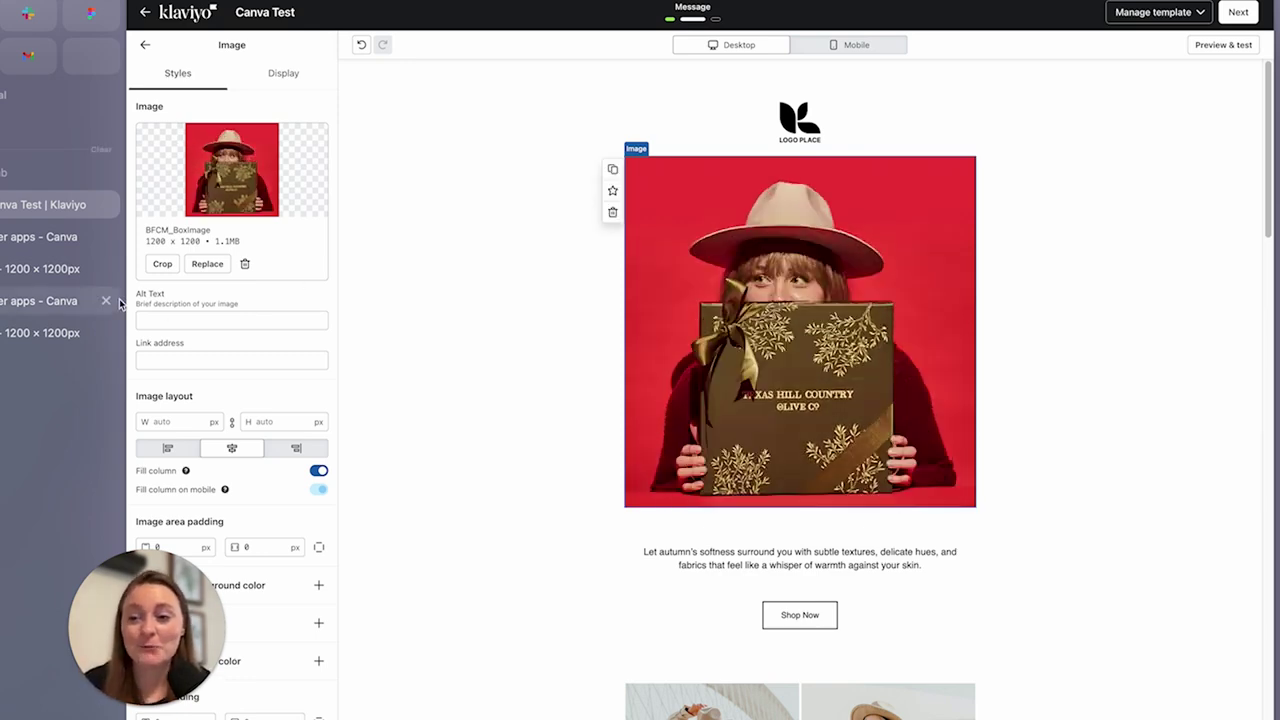
# Step: Switch back to the BFCM design in Canva and start a Klaviyo export of the product images named BFCM_ProductImg
pyautogui.click(10, 268)
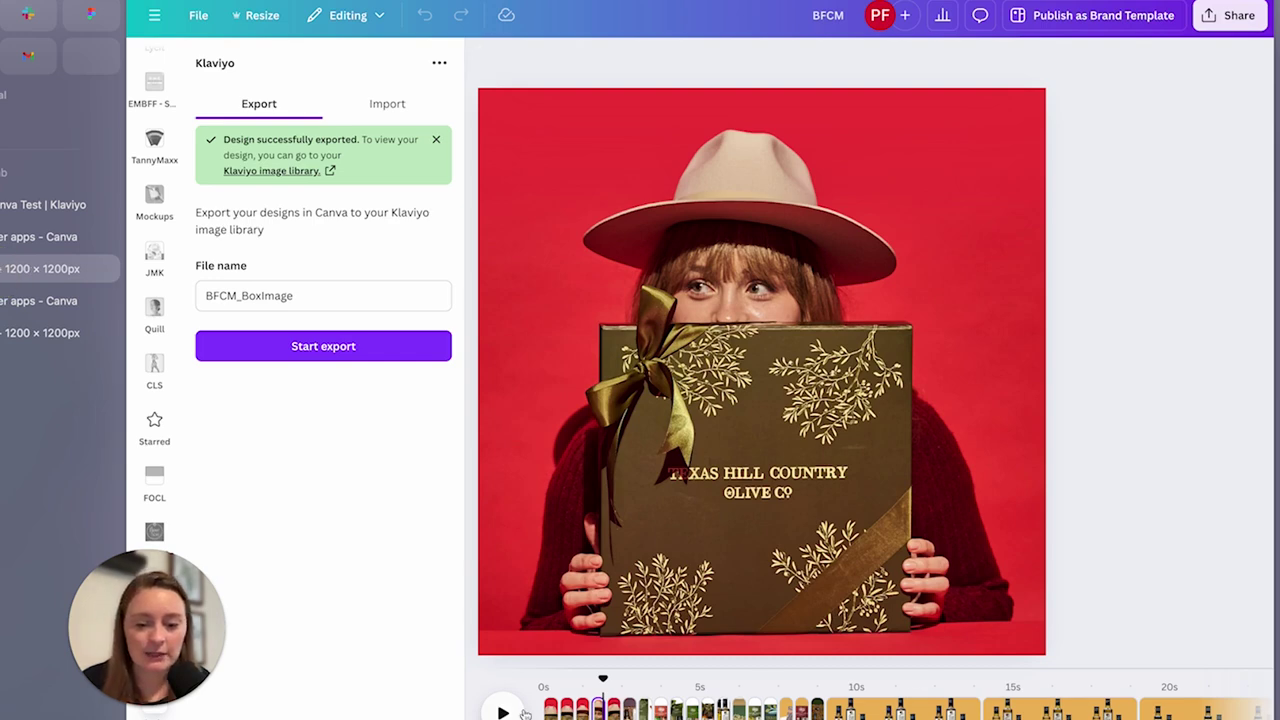
pyautogui.moveTo(601, 677); pyautogui.dragTo(660, 680)
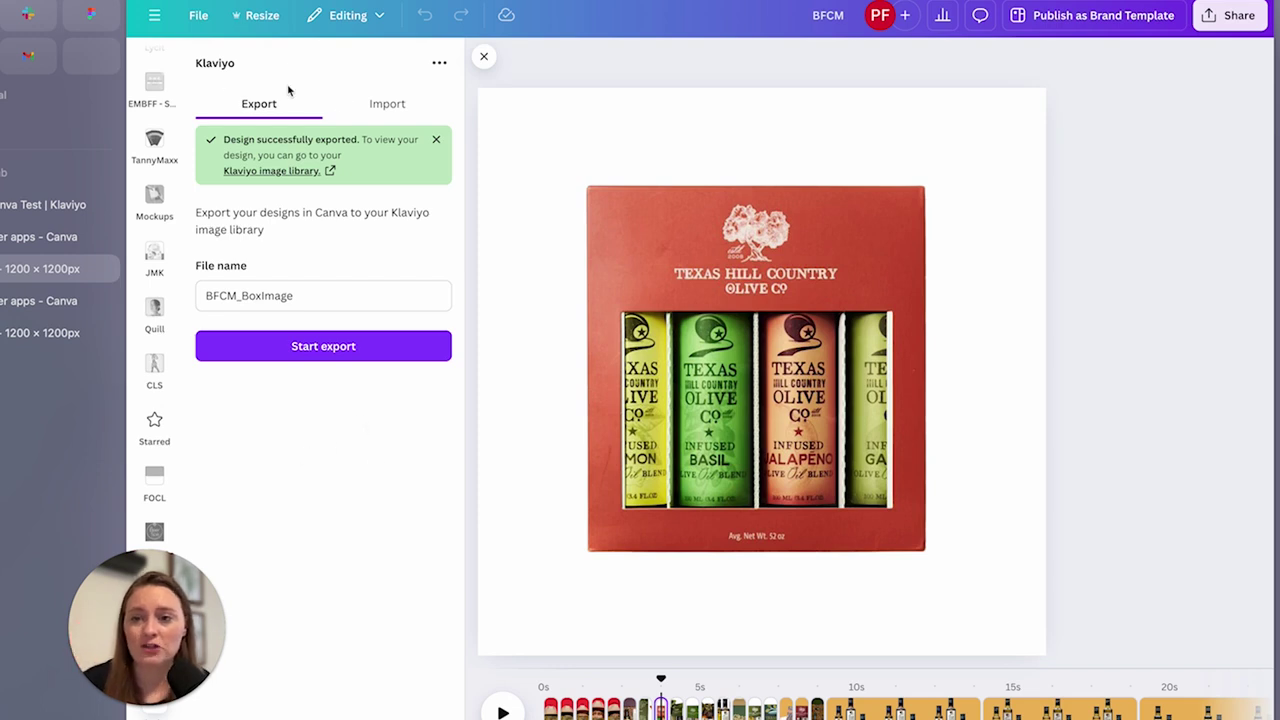
pyautogui.click(436, 141)
pyautogui.click(312, 240)
pyautogui.moveTo(296, 236); pyautogui.dragTo(246, 238)
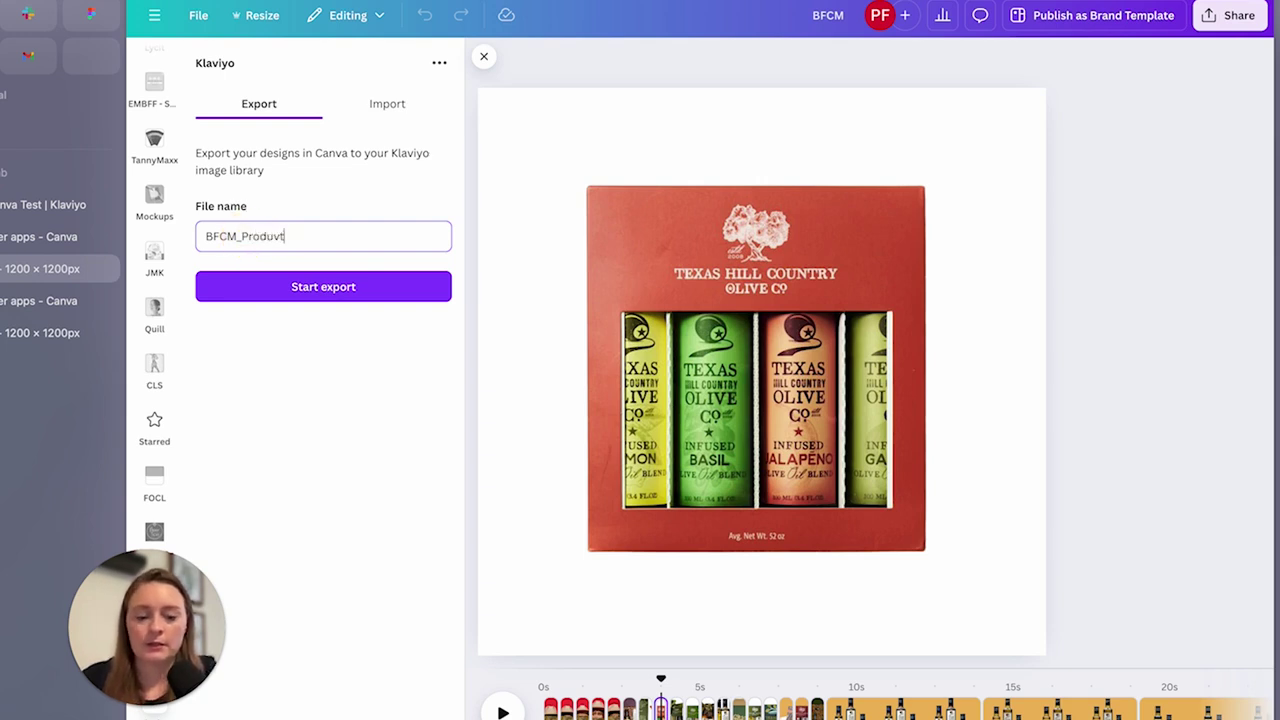
pyautogui.click(289, 287)
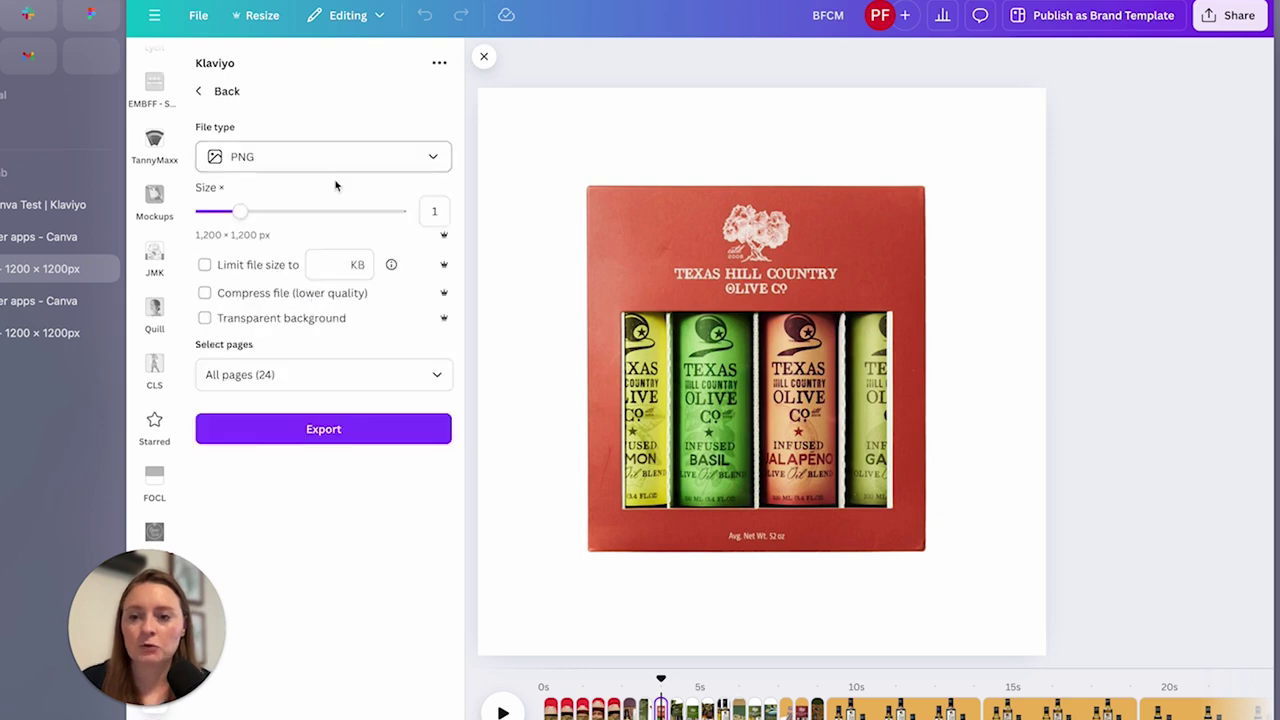
# Step: Limit the PNG export to pages 8–11 and export them to the Klaviyo image library
pyautogui.click(418, 374)
pyautogui.click(426, 420)
pyautogui.scroll(-1, 425, 463)
pyautogui.scroll(-5, 425, 463)
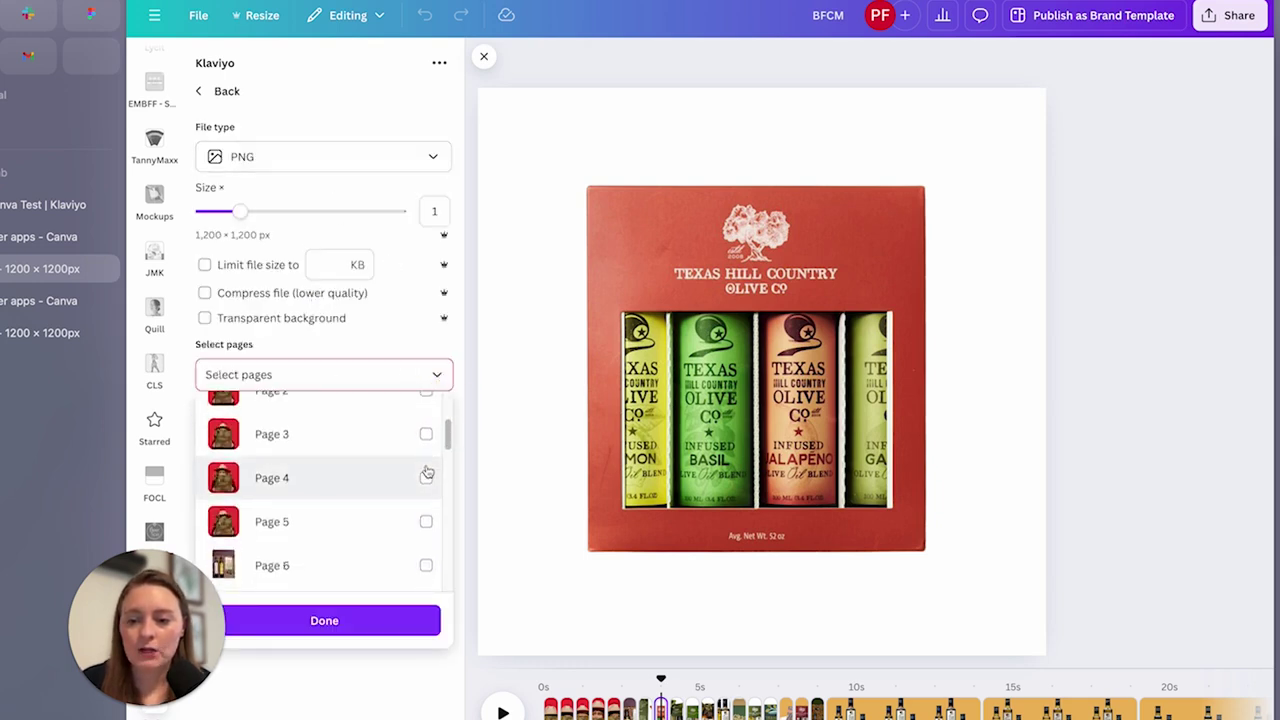
pyautogui.scroll(-3, 433, 452)
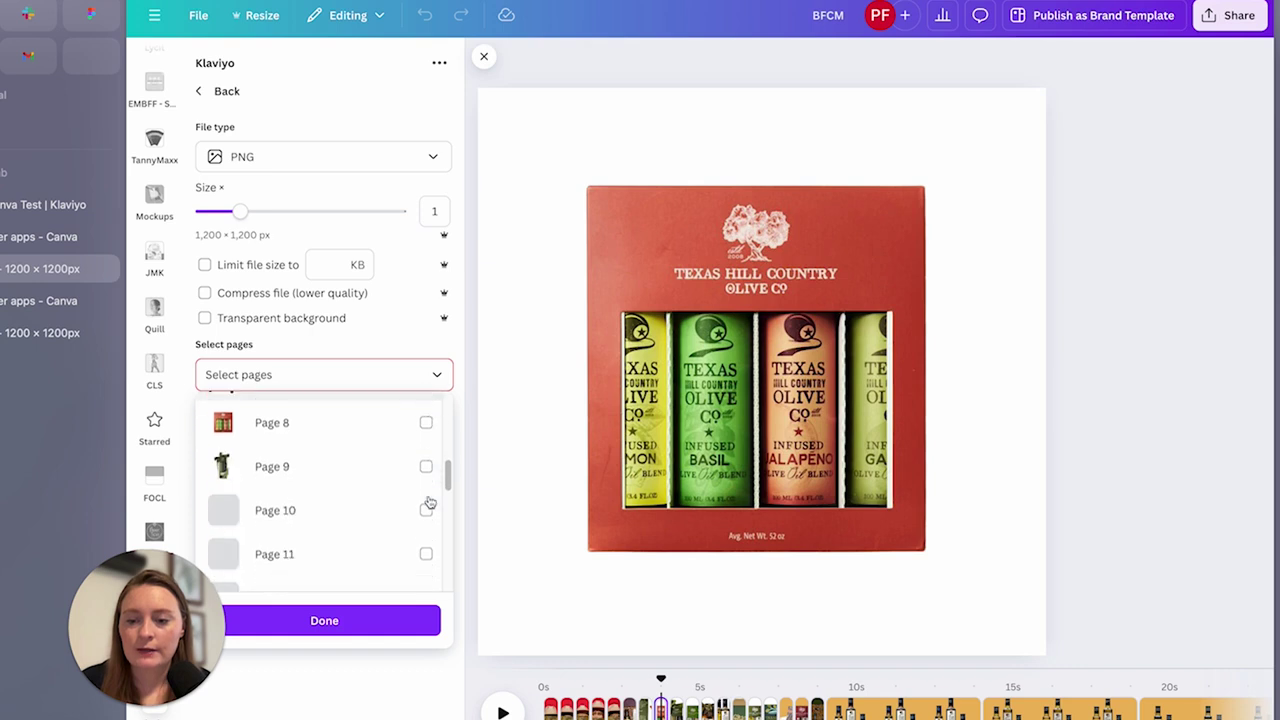
pyautogui.click(426, 423)
pyautogui.click(427, 467)
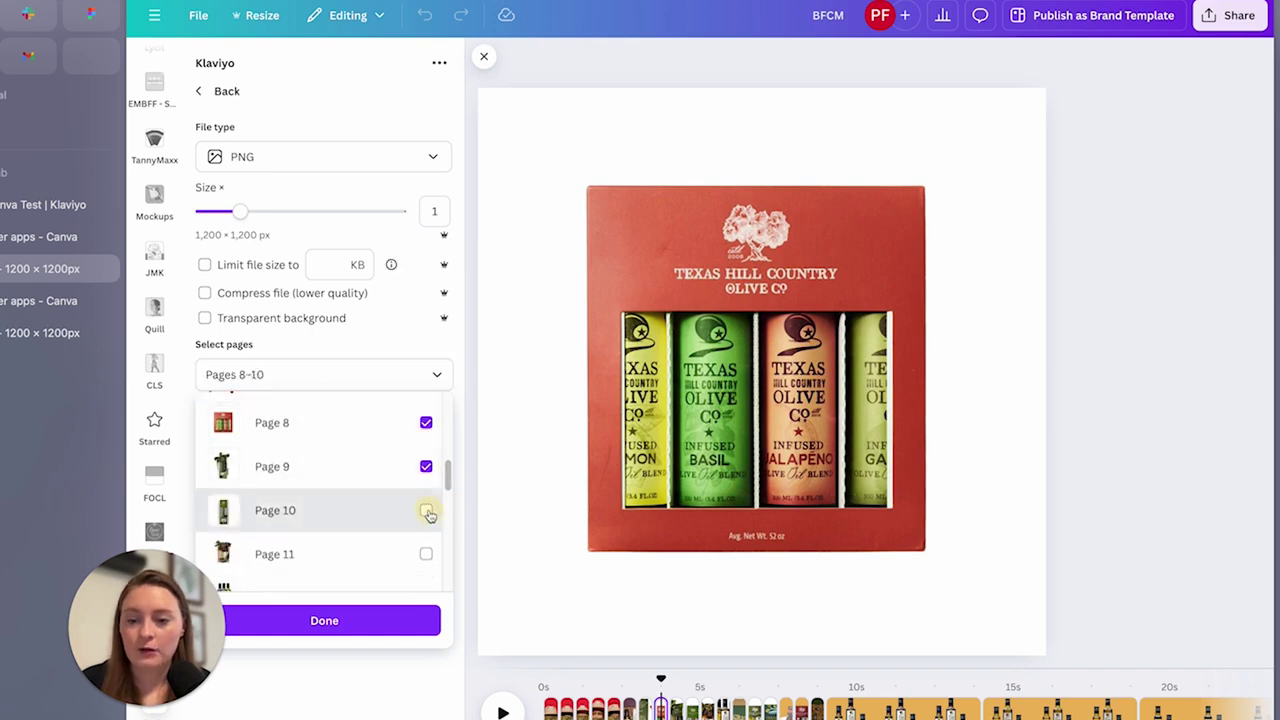
pyautogui.click(426, 554)
pyautogui.click(398, 628)
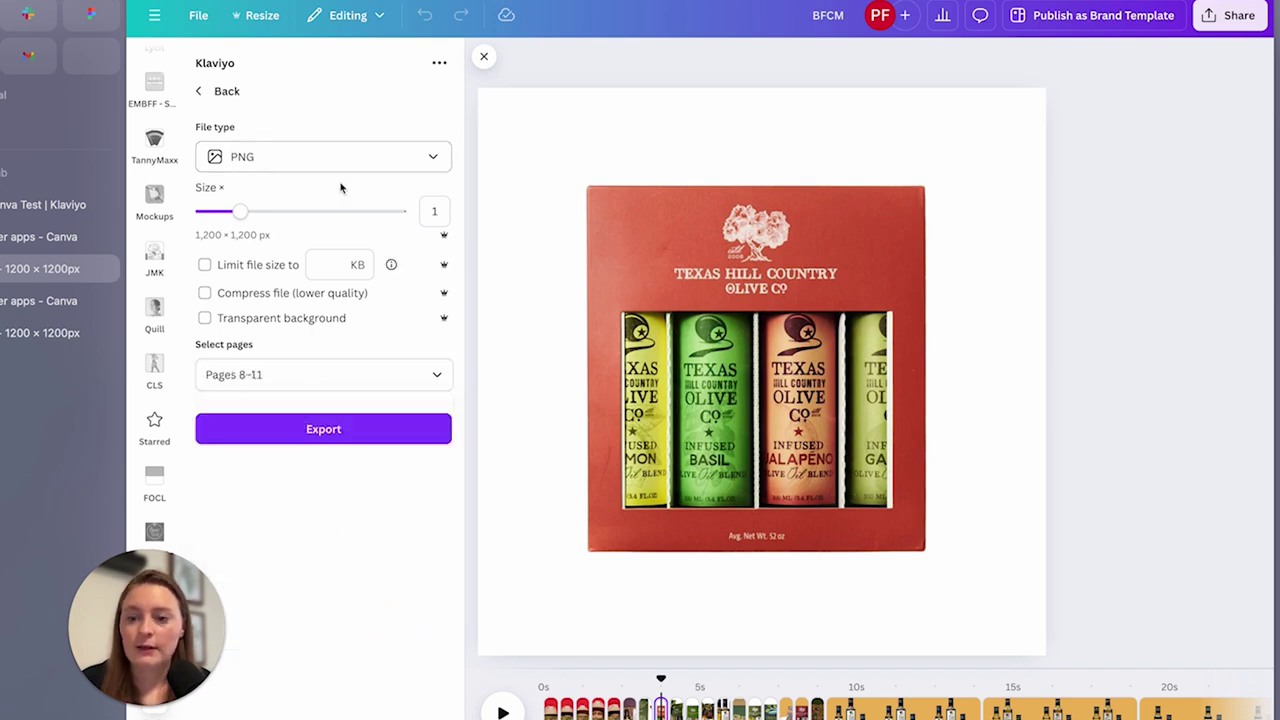
pyautogui.click(315, 430)
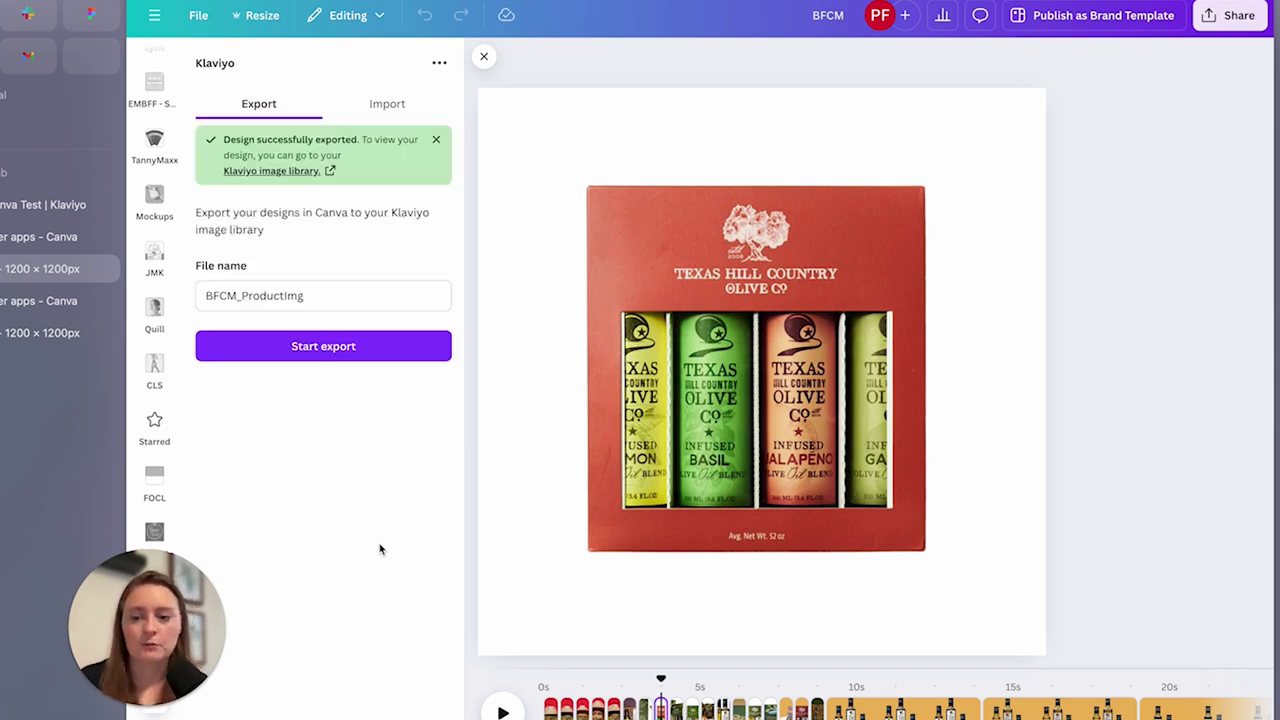
# Step: Return to the Klaviyo email and replace the two side-by-side images below the hero with BFCM_ProductImg - 2 and BFCM_ProductImg - 3
pyautogui.click(45, 204)
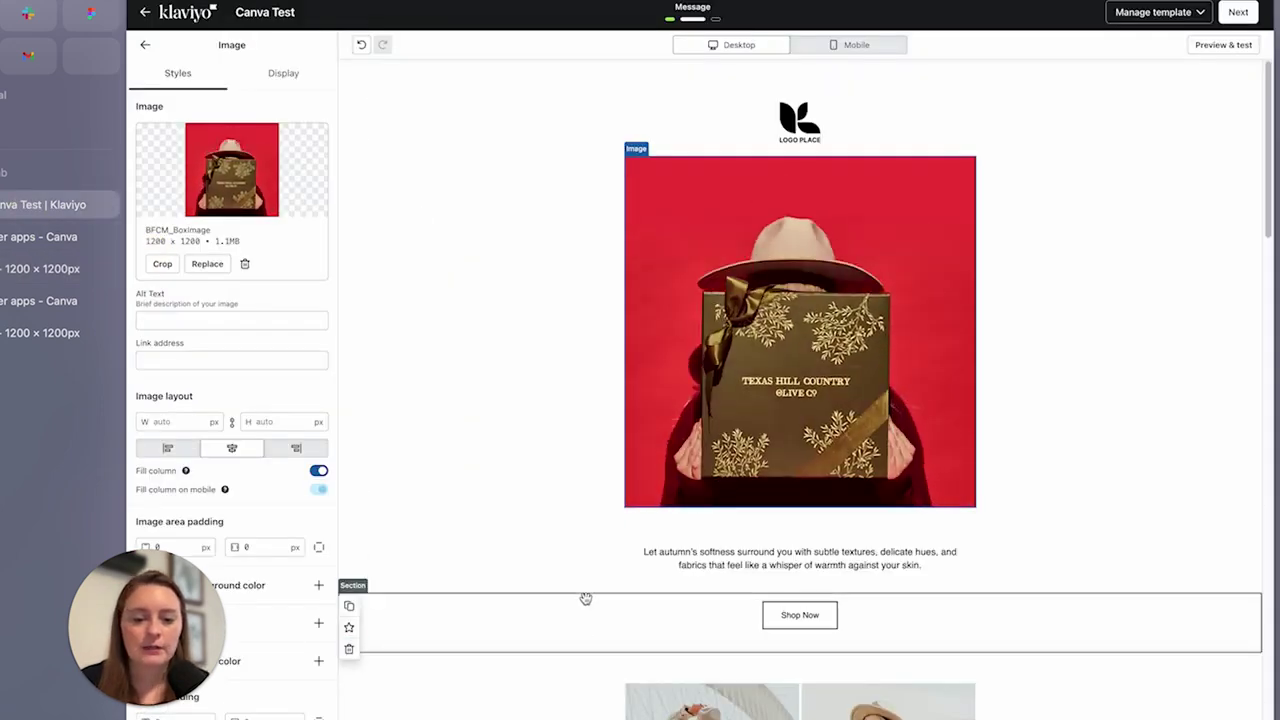
pyautogui.scroll(-3, 586, 597)
pyautogui.click(698, 432)
pyautogui.click(212, 263)
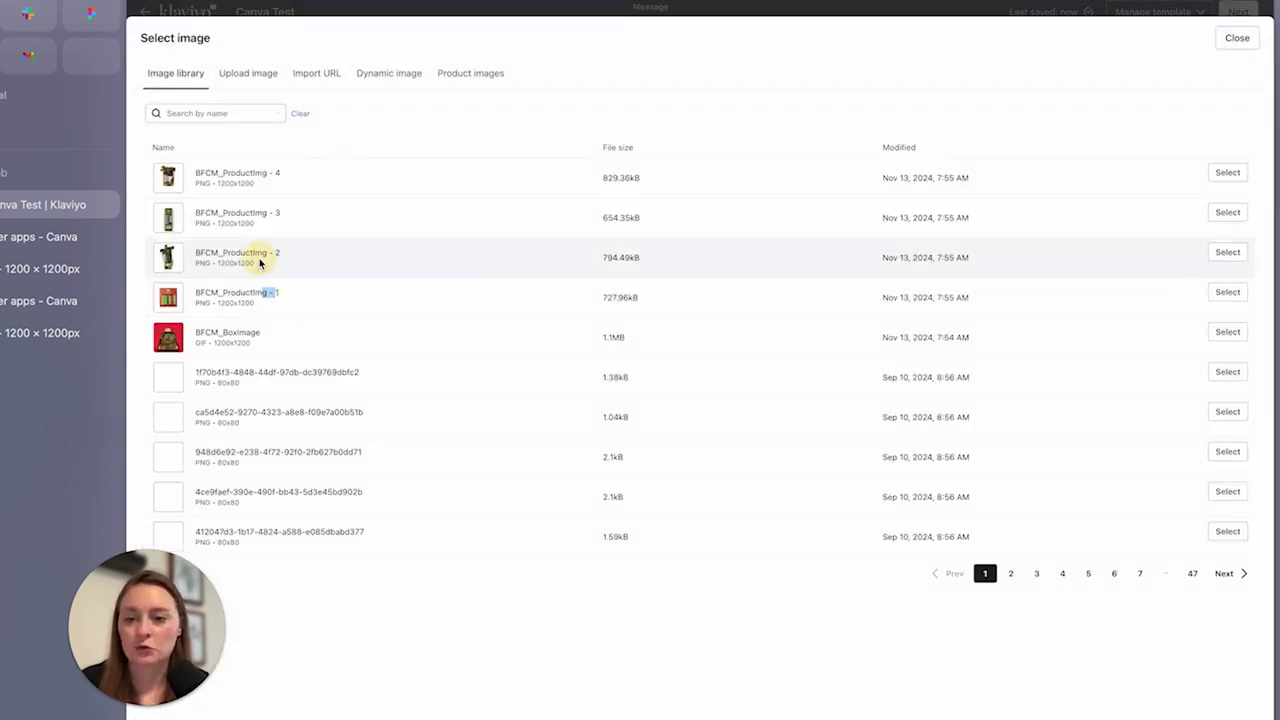
pyautogui.moveTo(282, 253); pyautogui.dragTo(266, 253)
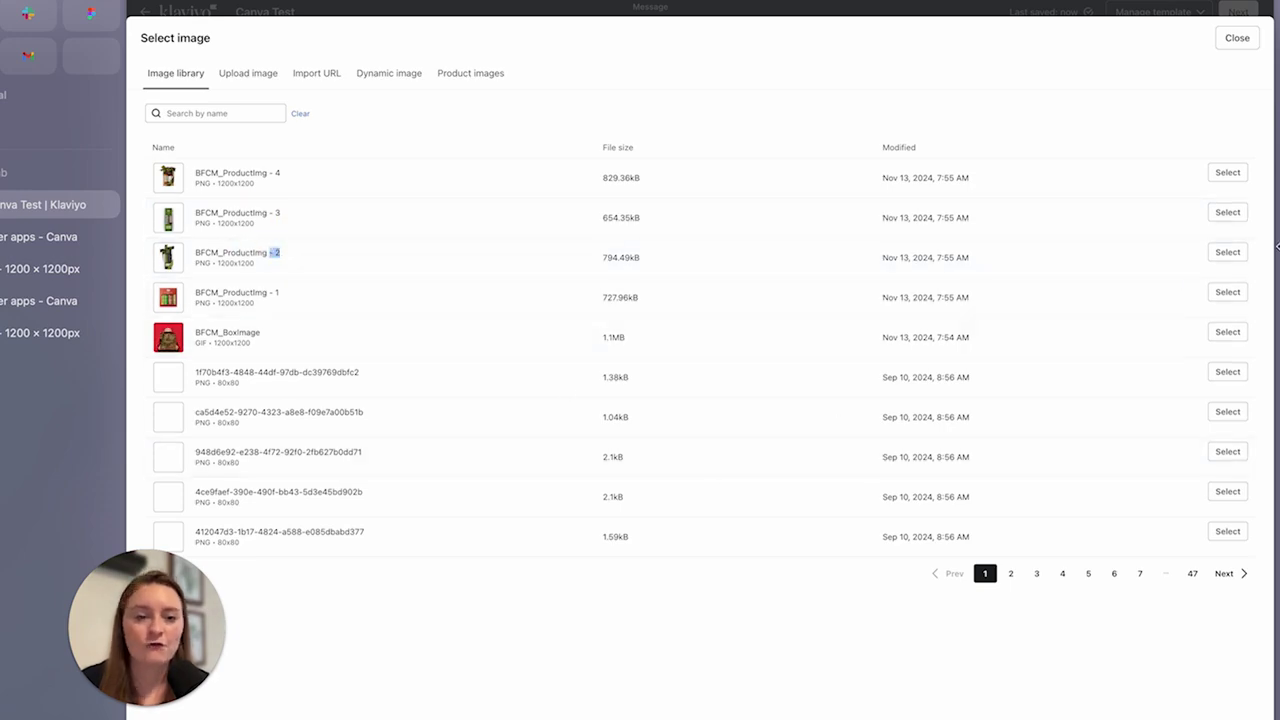
pyautogui.click(1231, 254)
pyautogui.click(208, 263)
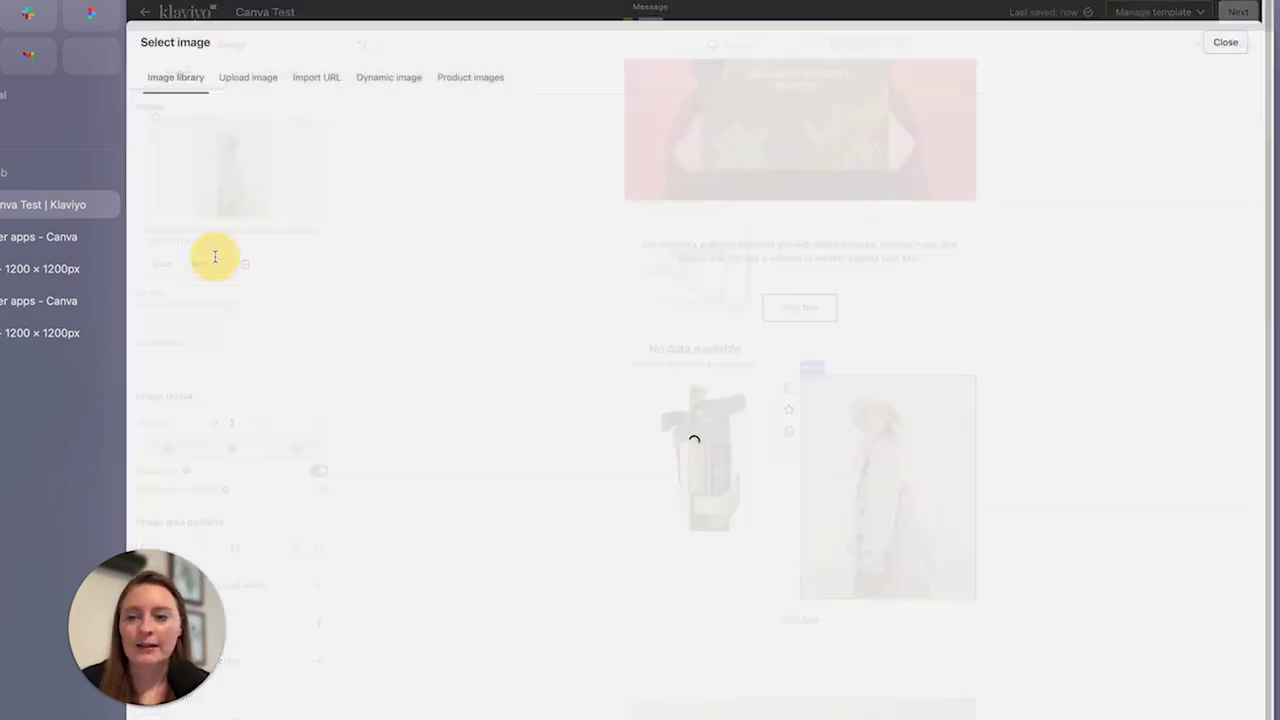
pyautogui.click(1227, 253)
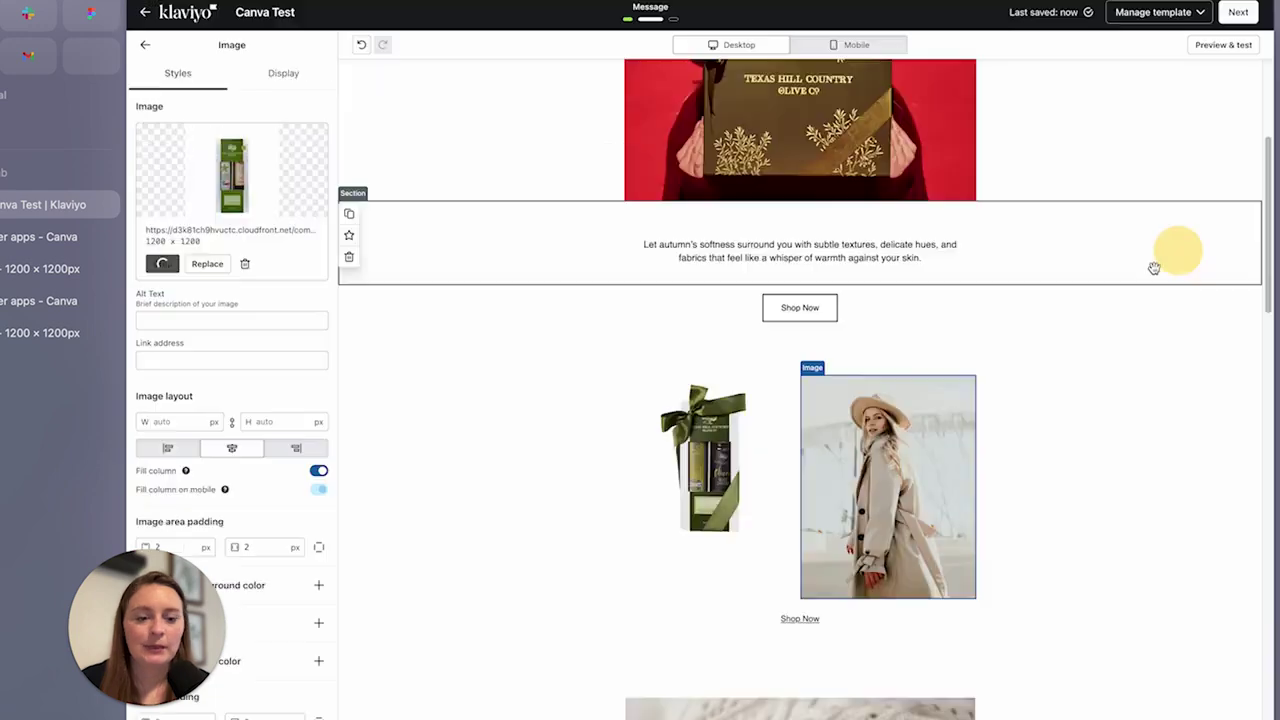
# Step: Duplicate both product images into a second row and replace the copies with BFCM_ProductImg - 4 and BFCM_ProductImg - 1
pyautogui.click(610, 389)
pyautogui.click(668, 620)
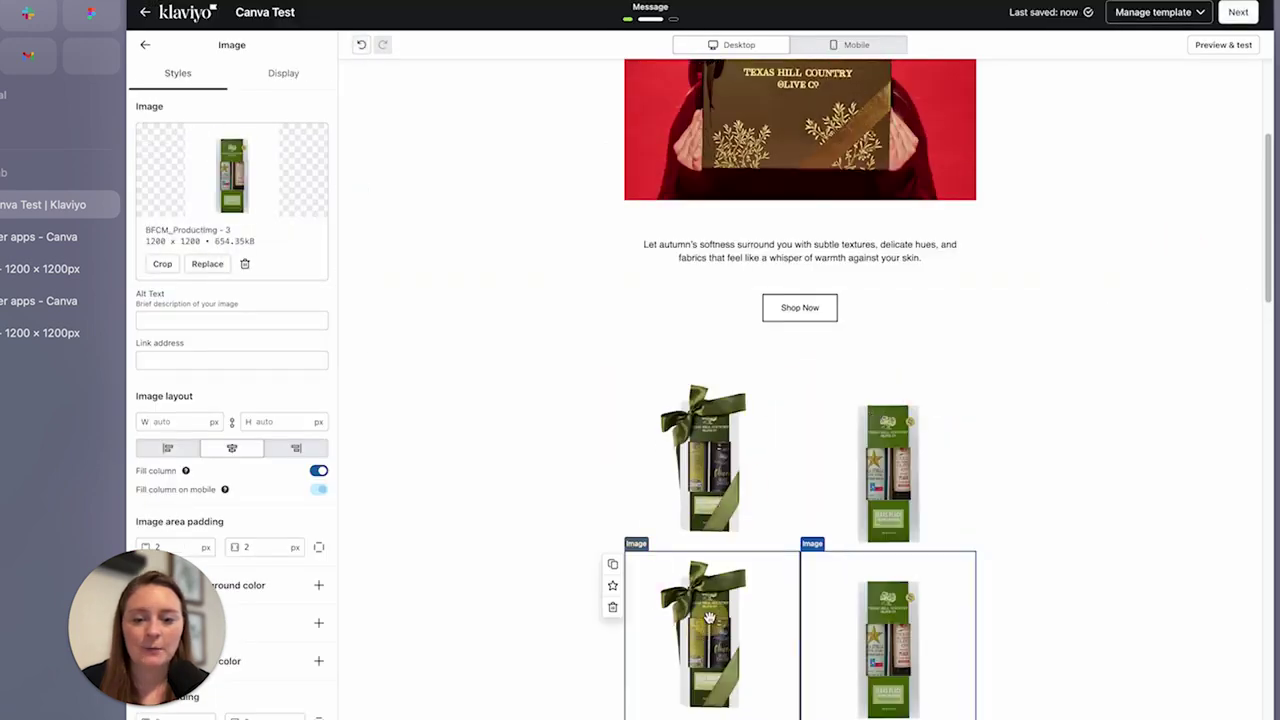
pyautogui.click(208, 263)
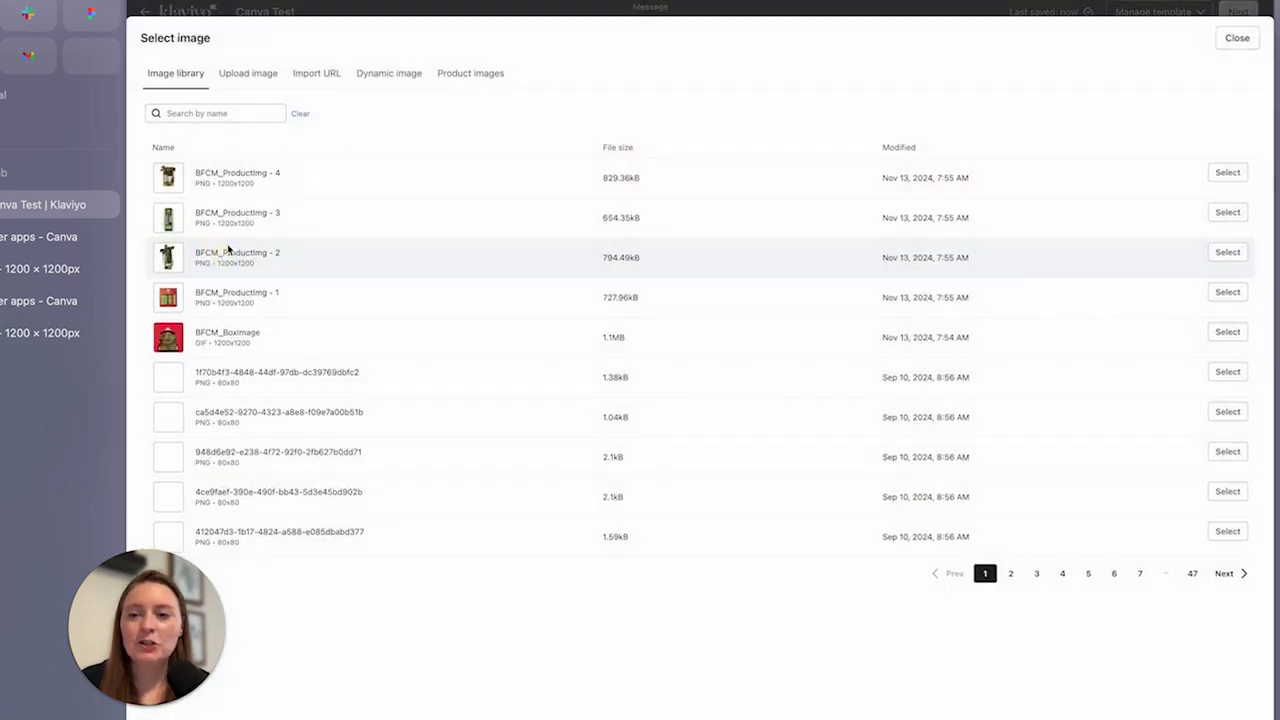
pyautogui.click(1227, 172)
pyautogui.click(857, 614)
pyautogui.click(207, 264)
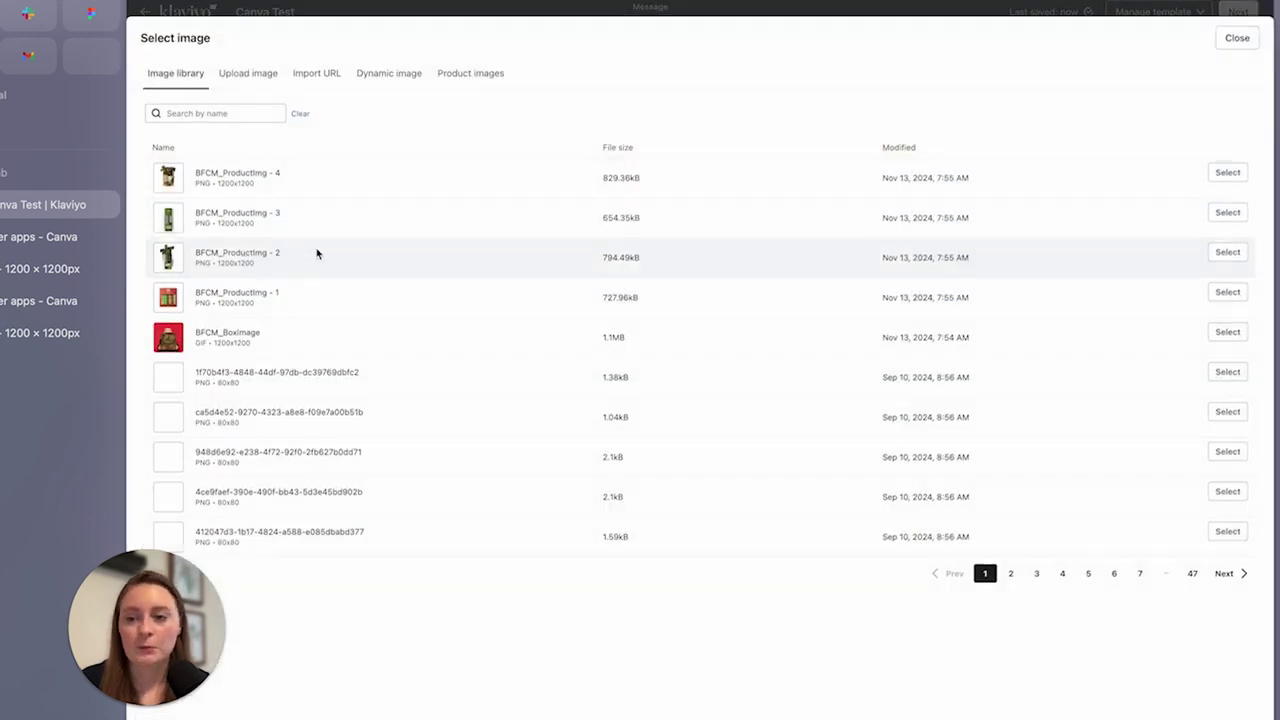
pyautogui.click(1227, 292)
pyautogui.click(1107, 537)
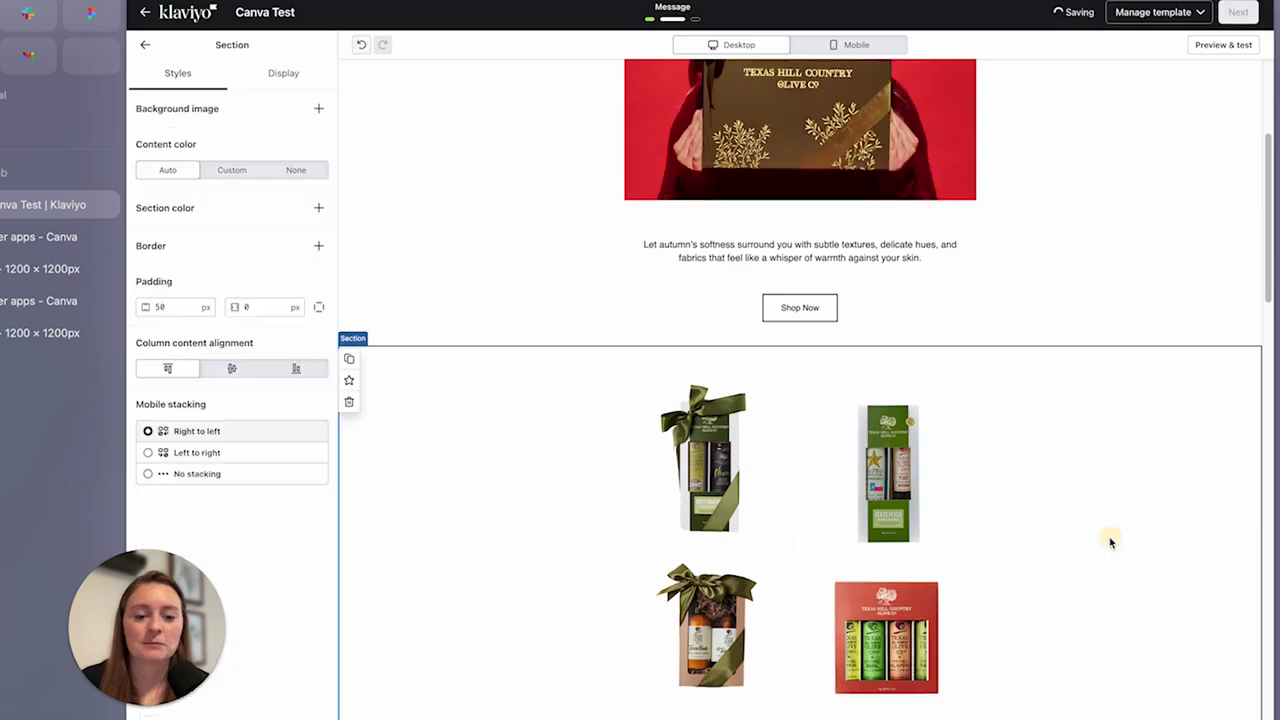
pyautogui.scroll(-2, 1070, 530)
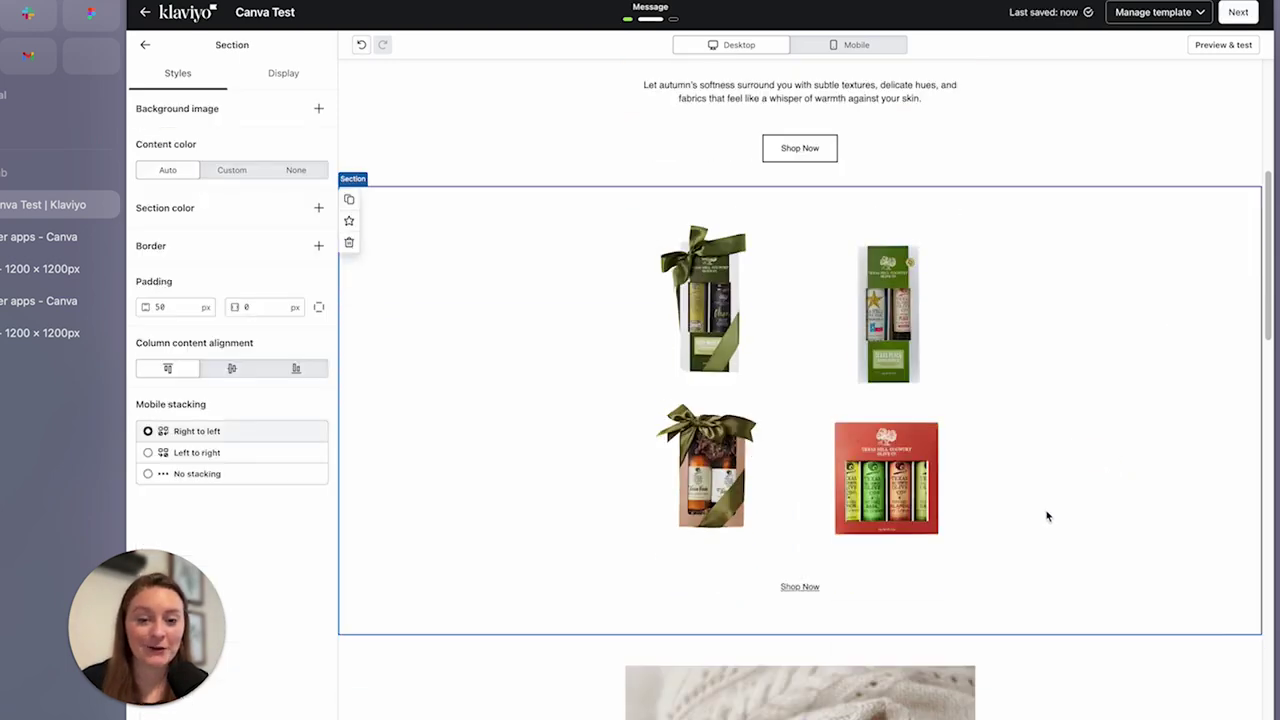
pyautogui.scroll(6, 1080, 417)
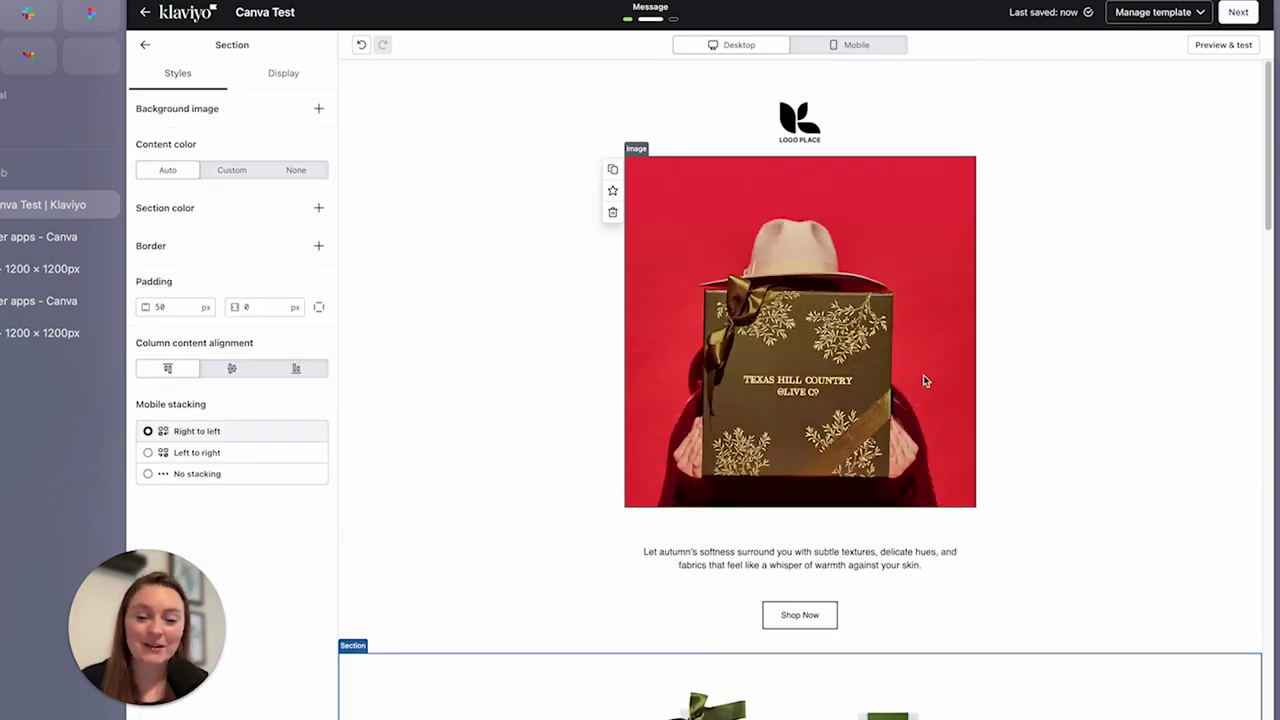